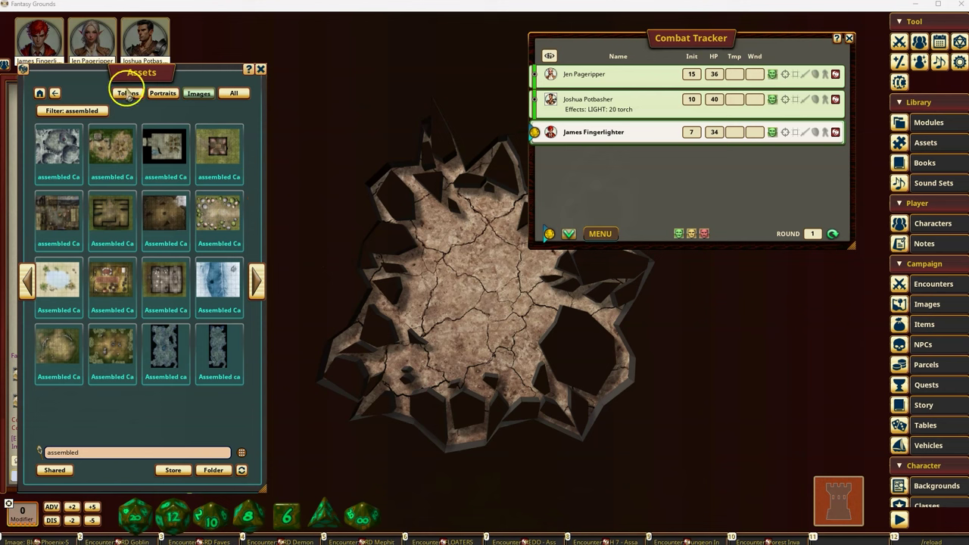
Create an image record from the Assembled Campsite 003 asset, enlarge its window to view the map, and close it
{"action": "left_click", "coordinate": [220, 219]}
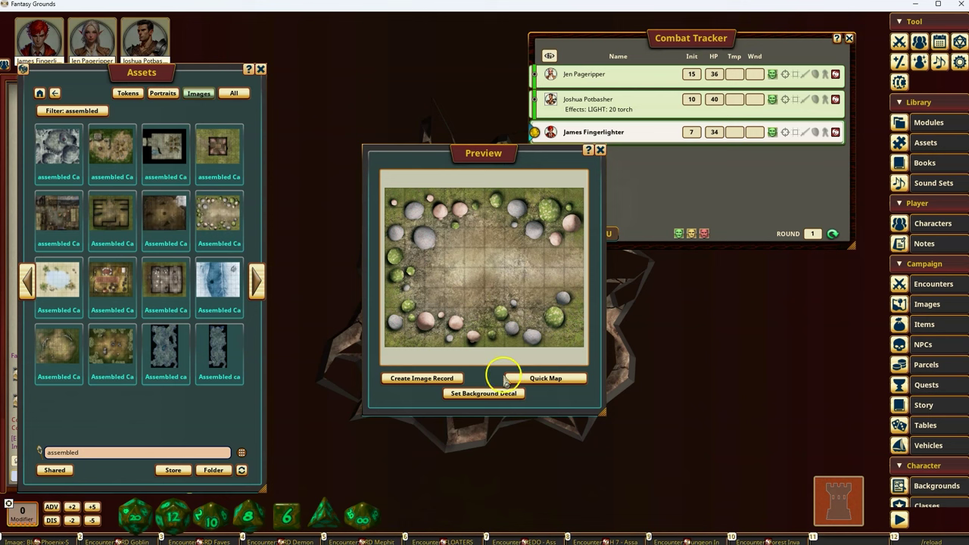
{"action": "left_click", "coordinate": [419, 379]}
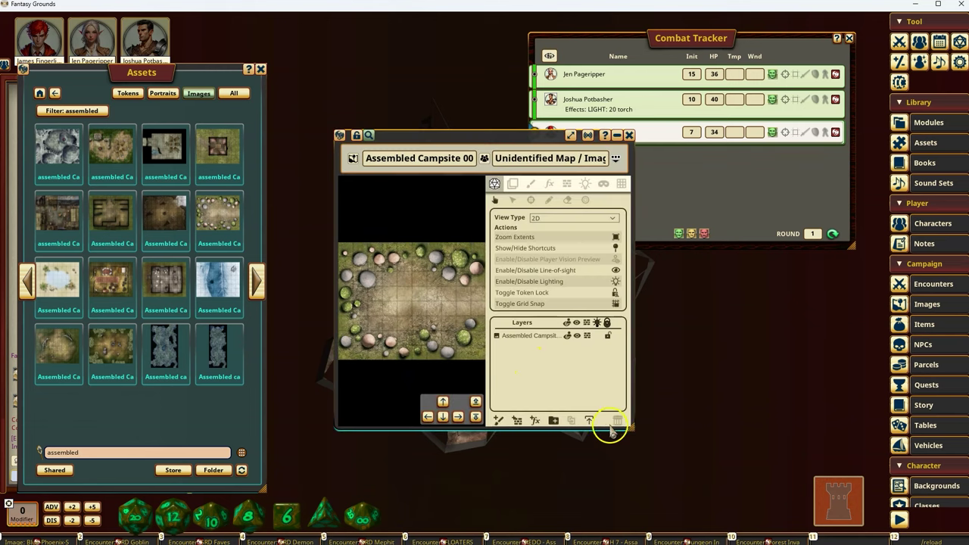
{"action": "left_click_drag", "start_coordinate": [631, 427], "coordinate": [786, 496]}
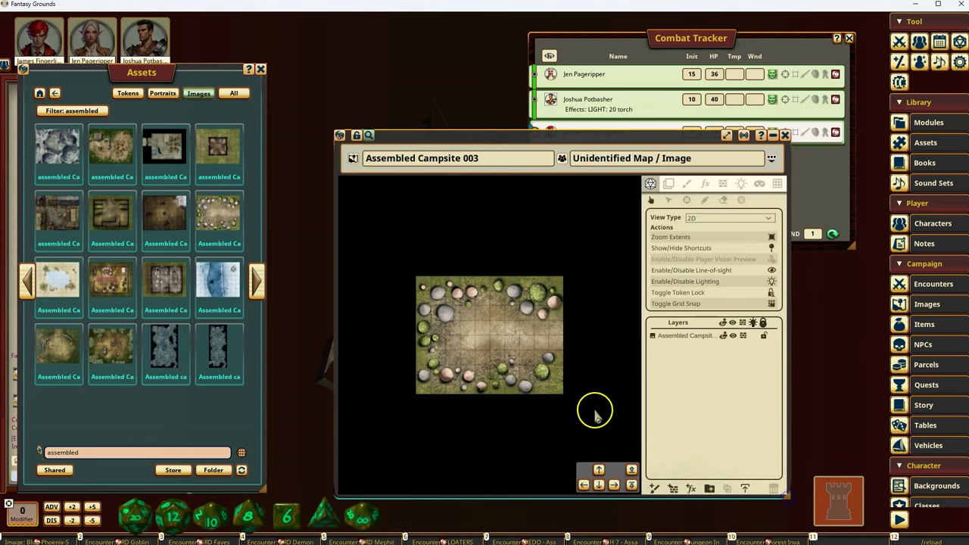
{"action": "scroll", "coordinate": [583, 404], "scroll_direction": "up", "scroll_amount": 1}
{"action": "left_click", "coordinate": [785, 135]}
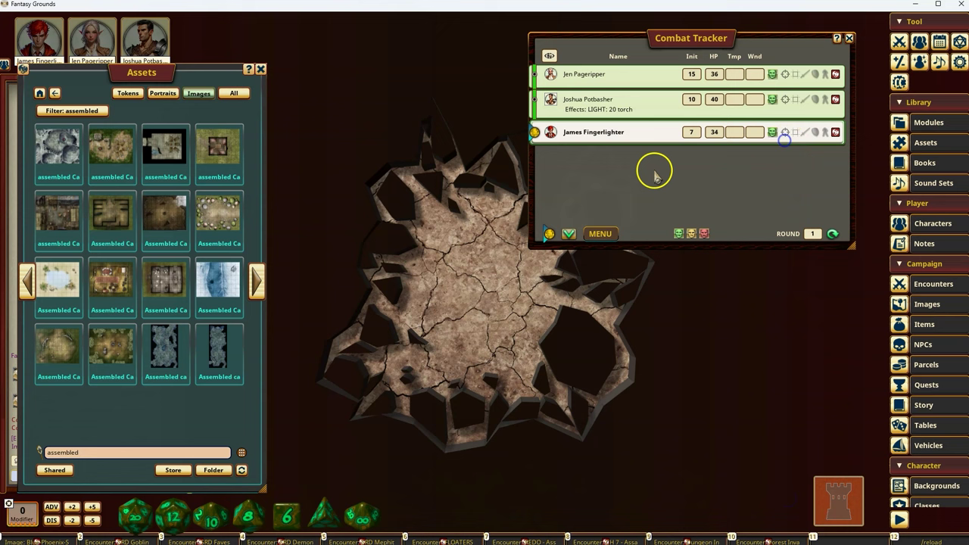
Open the Quick Map setup for the same campsite map asset and reposition its window clear of the assets list
{"action": "left_click", "coordinate": [239, 213]}
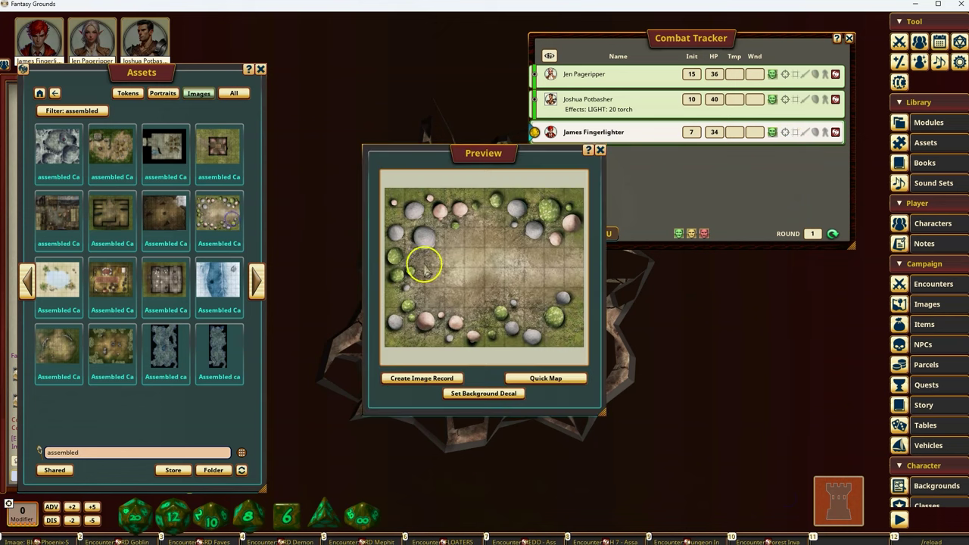
{"action": "left_click", "coordinate": [534, 378]}
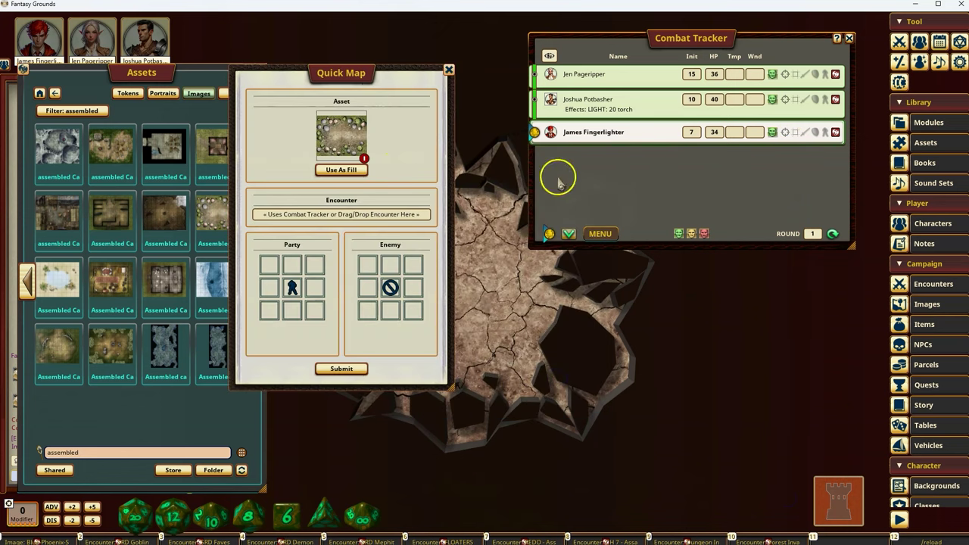
{"action": "left_click_drag", "start_coordinate": [333, 76], "coordinate": [383, 99]}
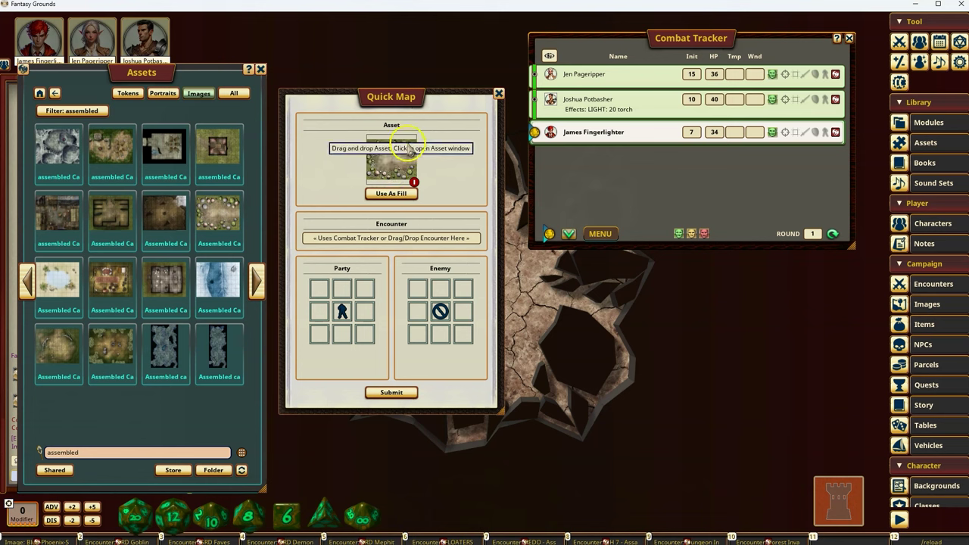
{"action": "left_click", "coordinate": [397, 196]}
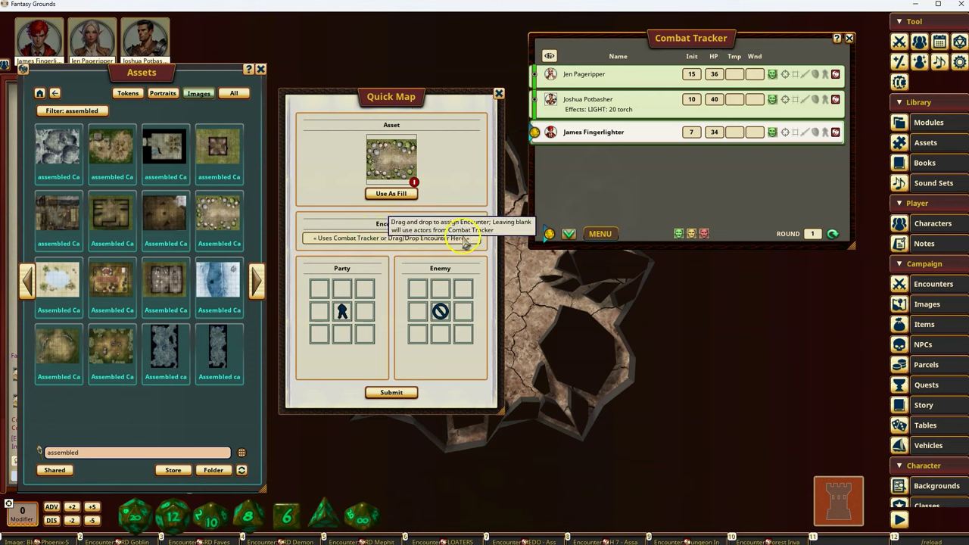
{"action": "left_click", "coordinate": [410, 248]}
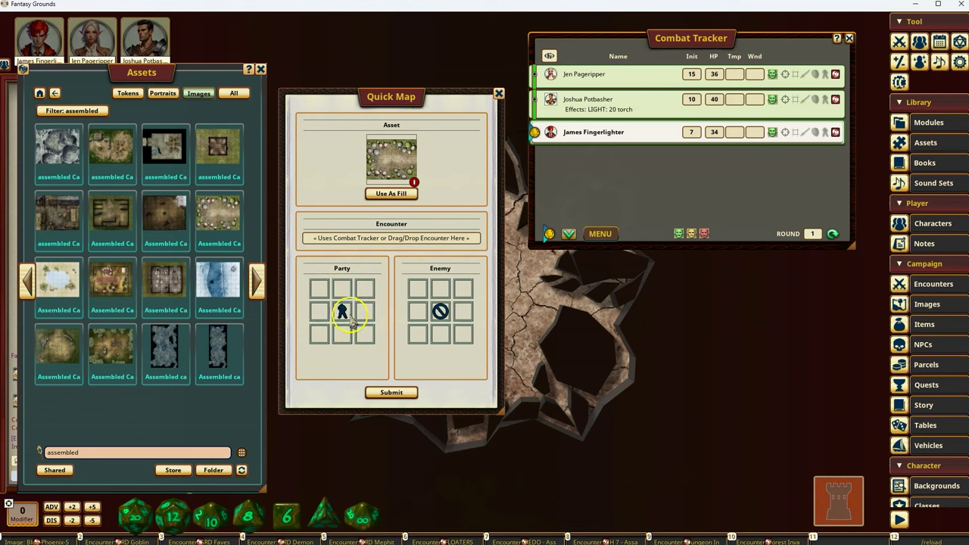
Try several starting positions in the Quick Map's Party placement grid and return the party to the centre cell
{"action": "left_click", "coordinate": [319, 296]}
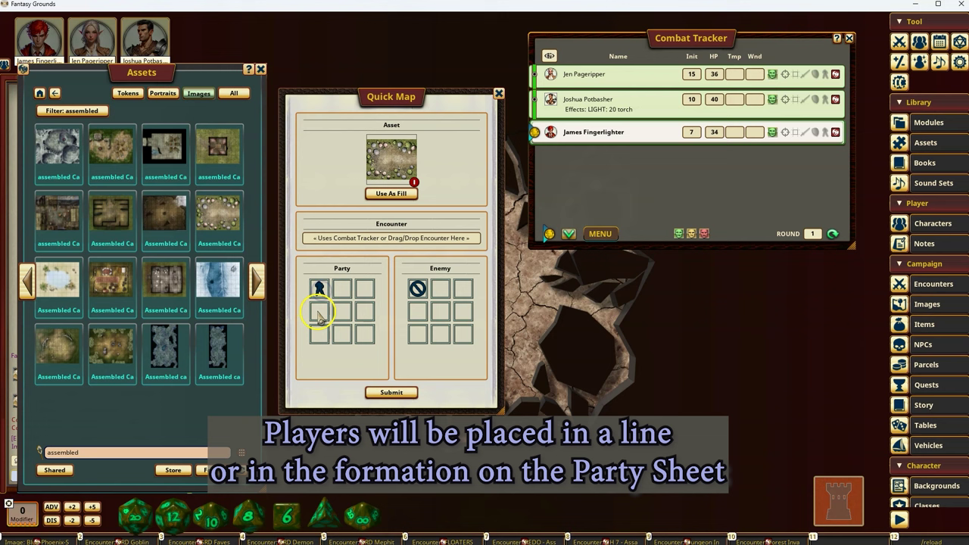
{"action": "left_click", "coordinate": [316, 317]}
{"action": "left_click", "coordinate": [343, 316]}
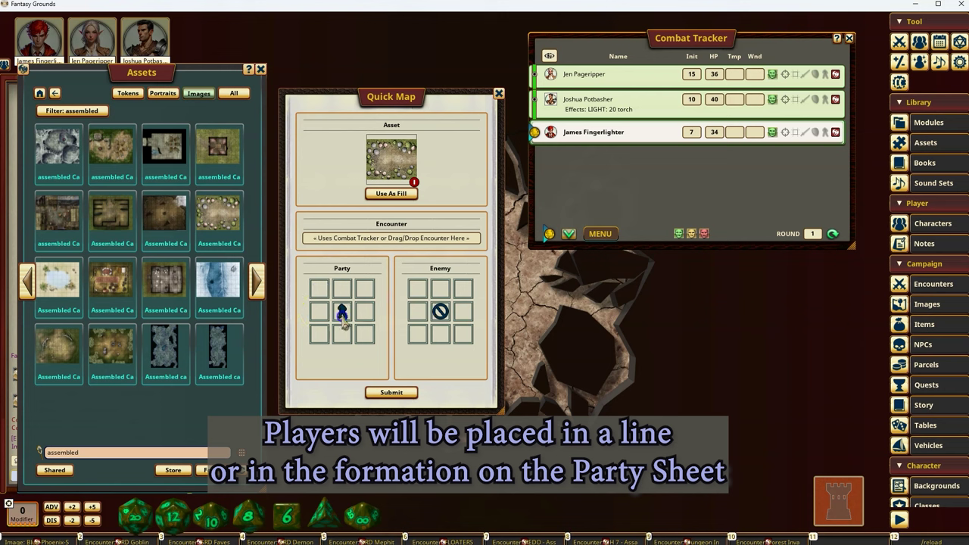
{"action": "left_click", "coordinate": [345, 336]}
{"action": "left_click", "coordinate": [364, 291]}
{"action": "left_click", "coordinate": [364, 312]}
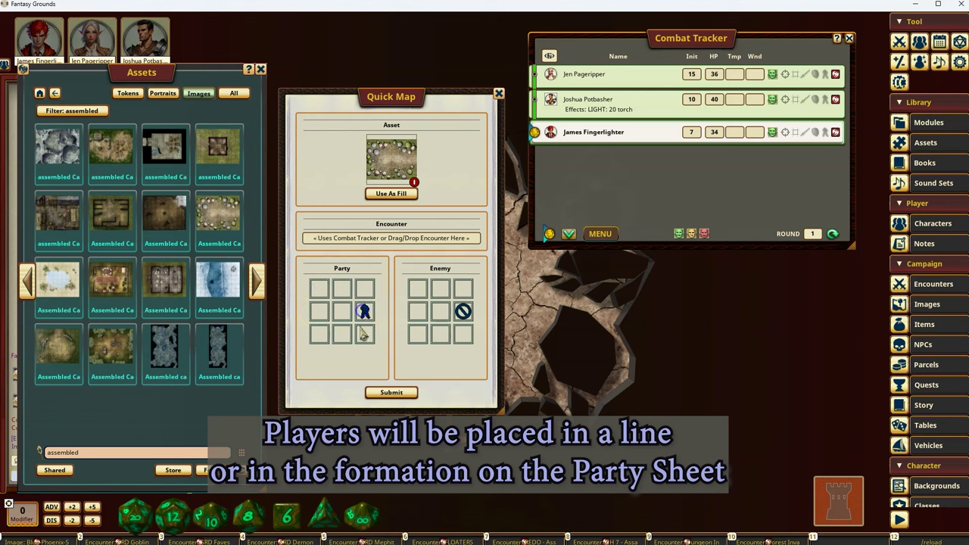
{"action": "left_click", "coordinate": [360, 334]}
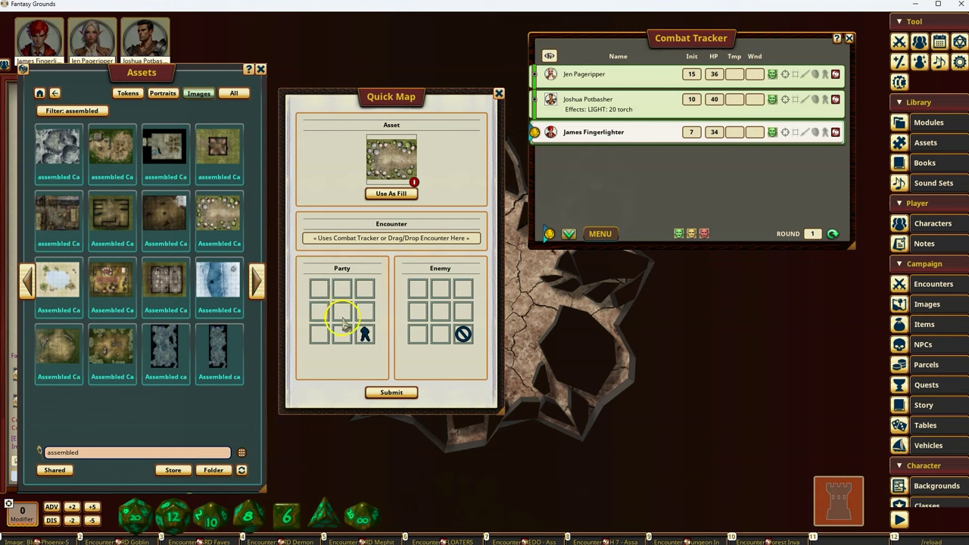
{"action": "left_click", "coordinate": [321, 291]}
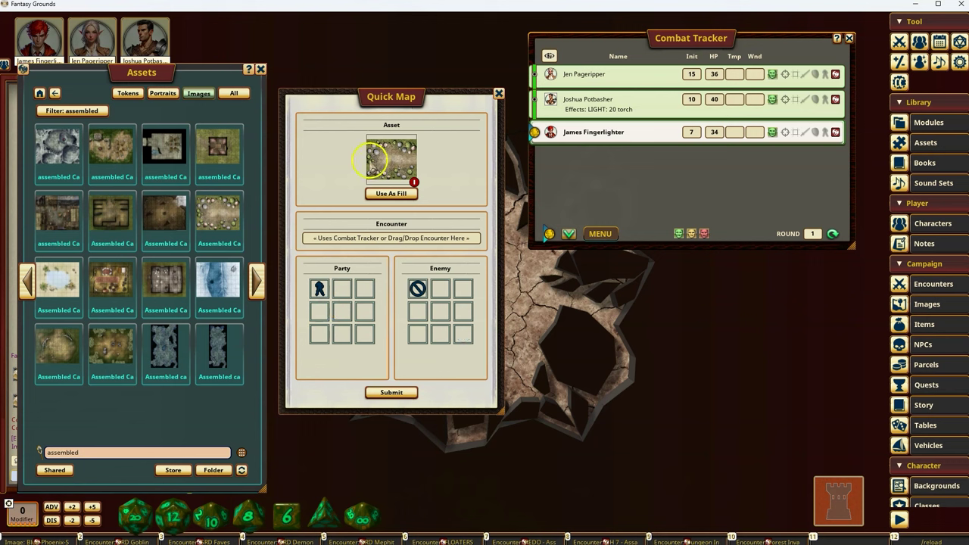
{"action": "left_click", "coordinate": [342, 312]}
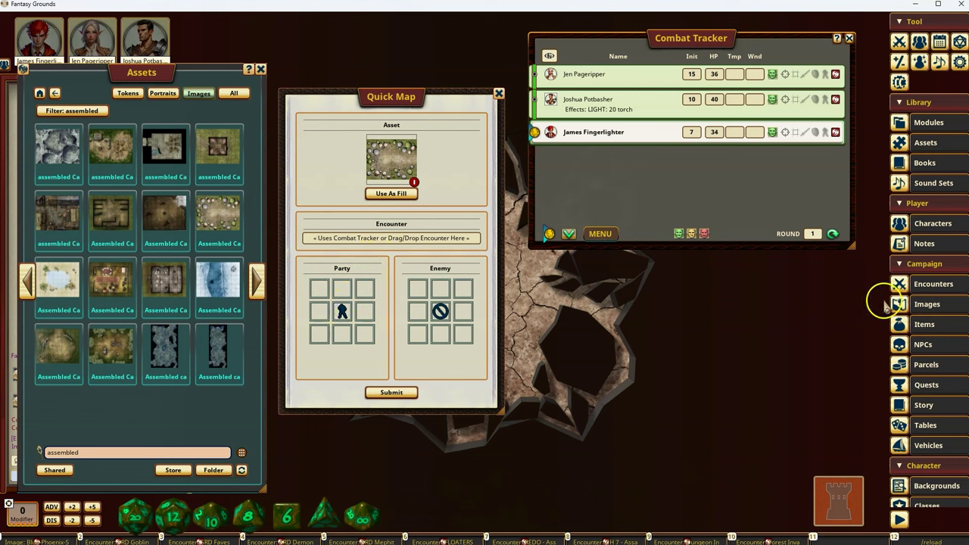
Assign the Forest Invaders encounter to the Quick Map, place its enemies in the upper-left and lower-right cells, and generate the map
{"action": "left_click", "coordinate": [757, 535]}
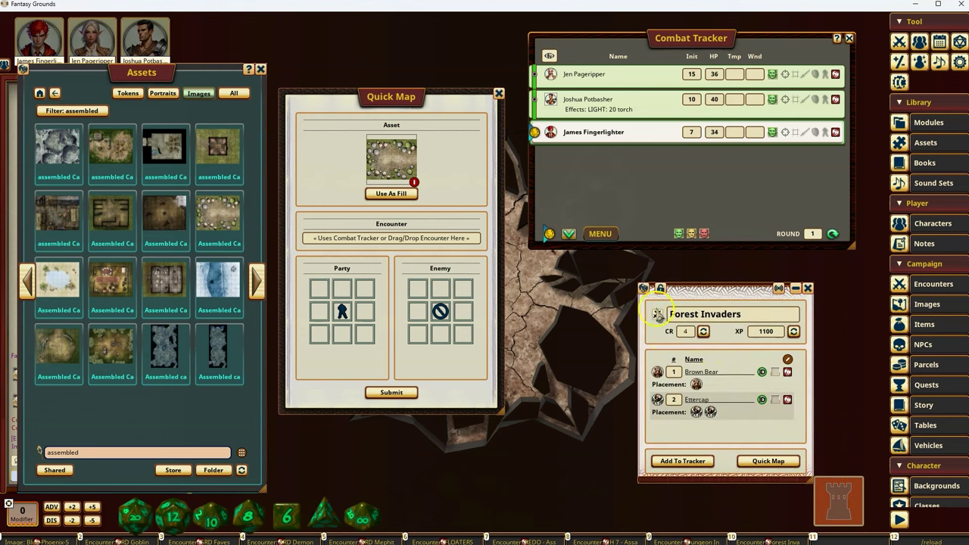
{"action": "left_click_drag", "start_coordinate": [658, 314], "coordinate": [416, 237]}
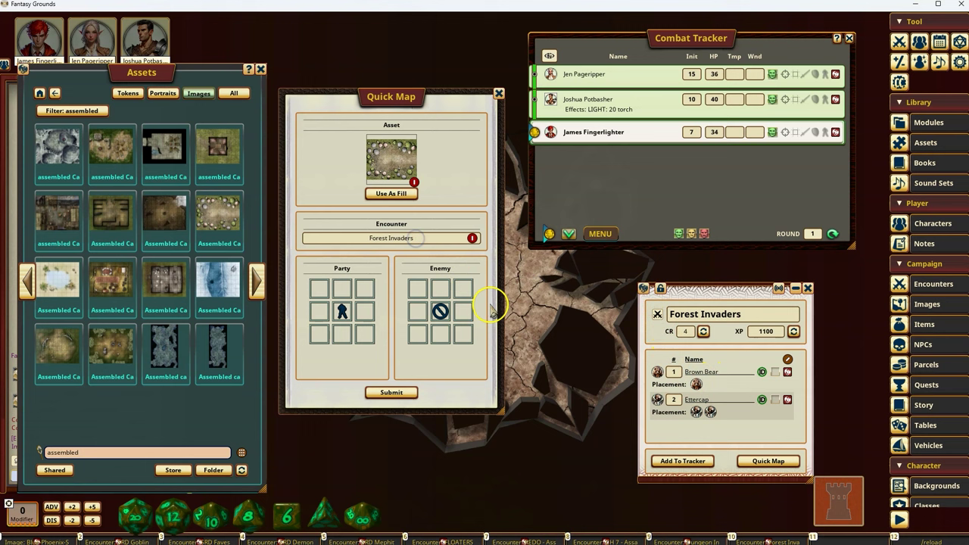
{"action": "left_click", "coordinate": [807, 288]}
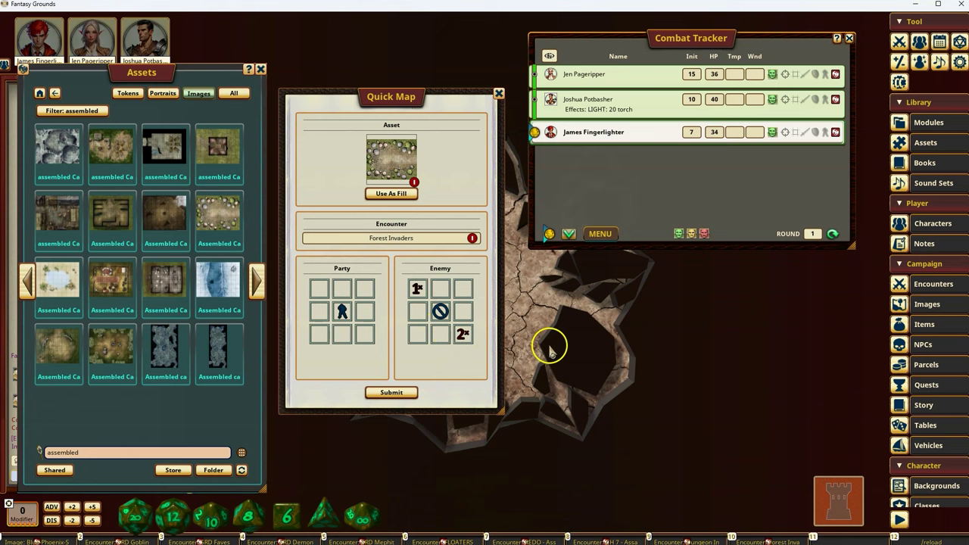
{"action": "left_click", "coordinate": [391, 393]}
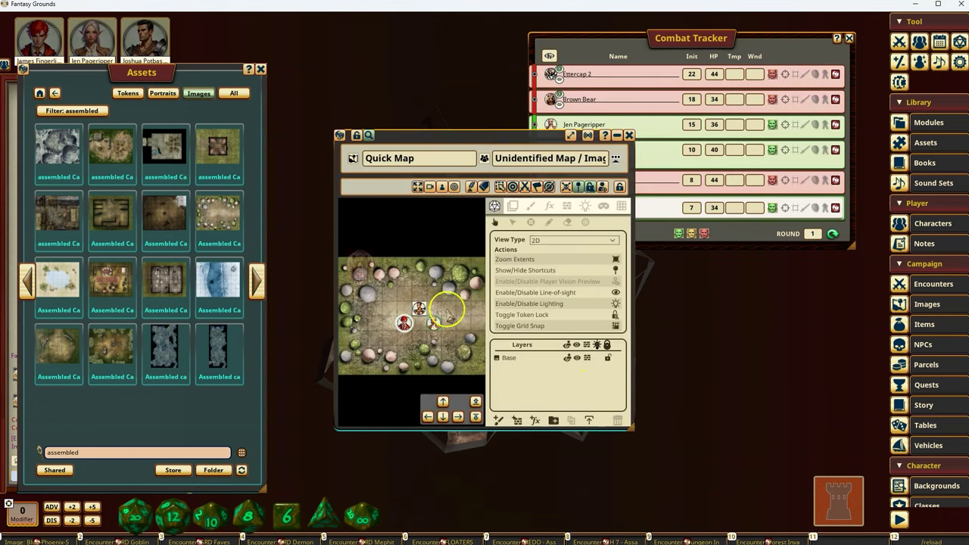
Make the enemy tokens visible from the Combat Tracker and move the Brown Bear token off the overlapping Ettercap
{"action": "left_click", "coordinate": [552, 63]}
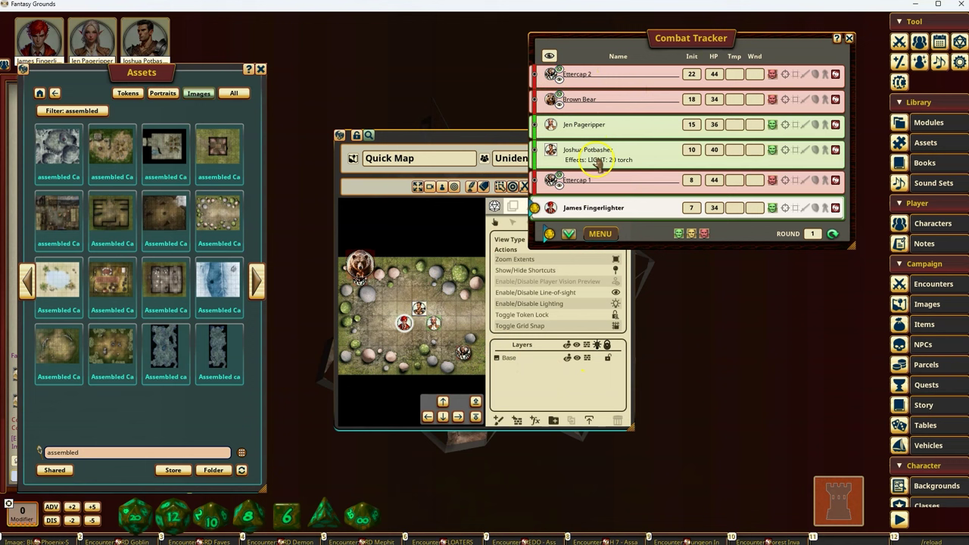
{"action": "left_click", "coordinate": [374, 264]}
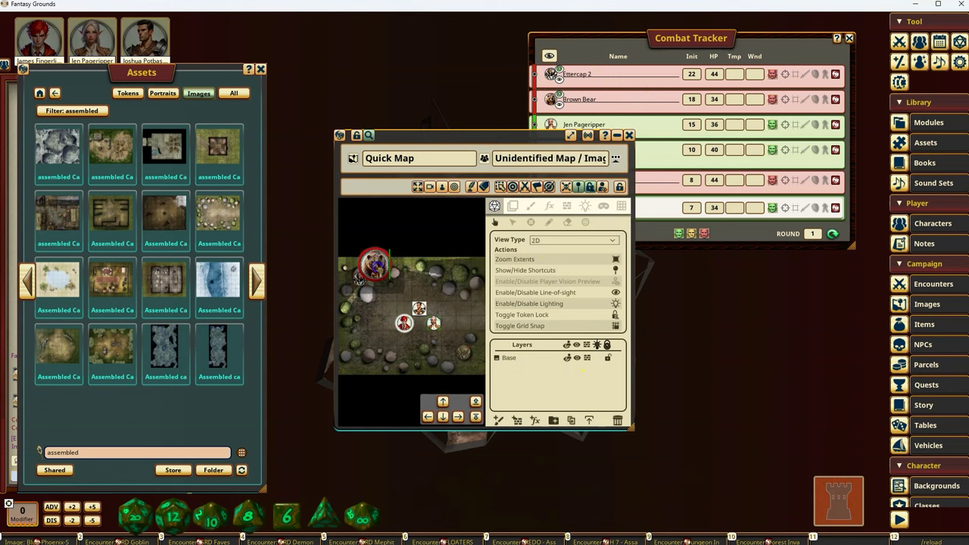
{"action": "left_click_drag", "start_coordinate": [378, 266], "coordinate": [386, 267]}
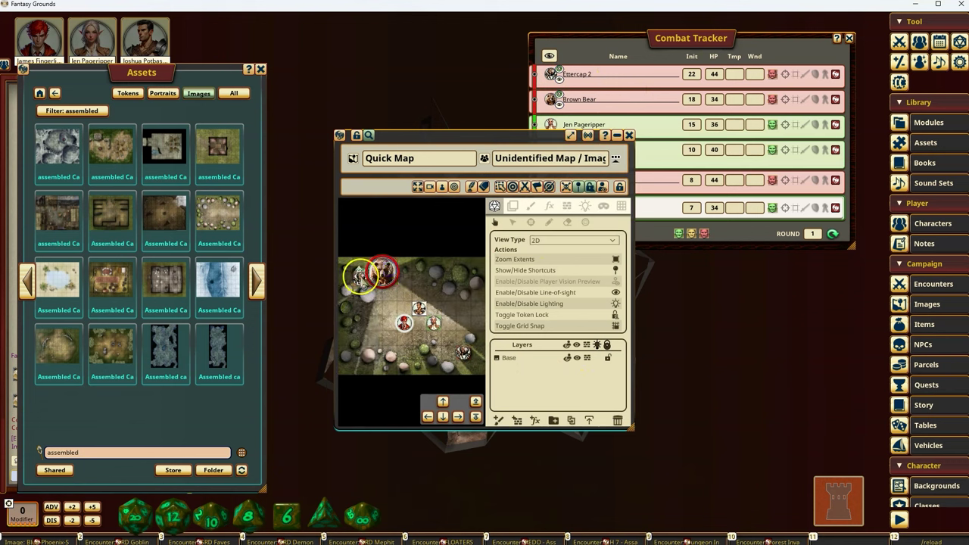
Inspect the token placement in an enlarged Quick Map, view the torch bearer's lighting and the 3D token view, and close the map
{"action": "scroll", "coordinate": [368, 293], "scroll_direction": "up", "scroll_amount": 4}
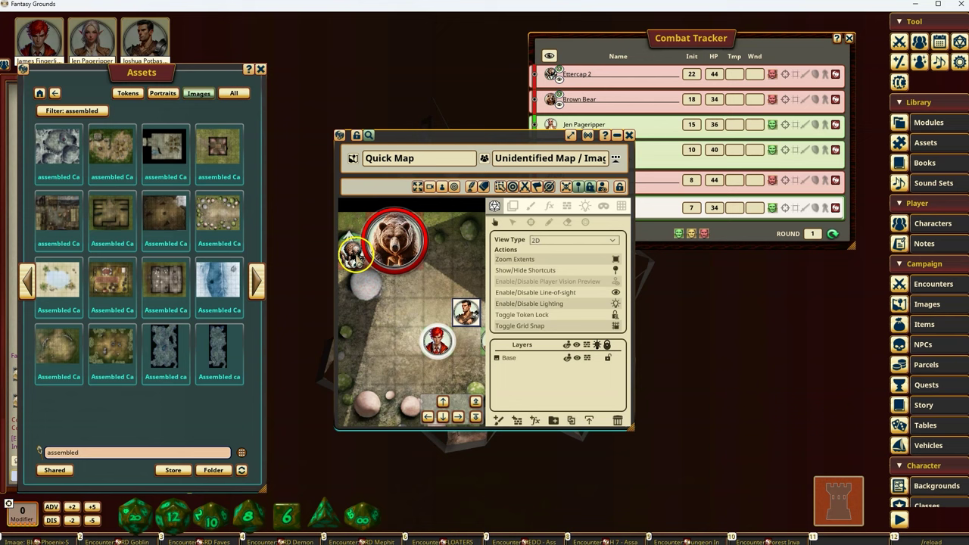
{"action": "left_click_drag", "start_coordinate": [395, 324], "coordinate": [269, 297]}
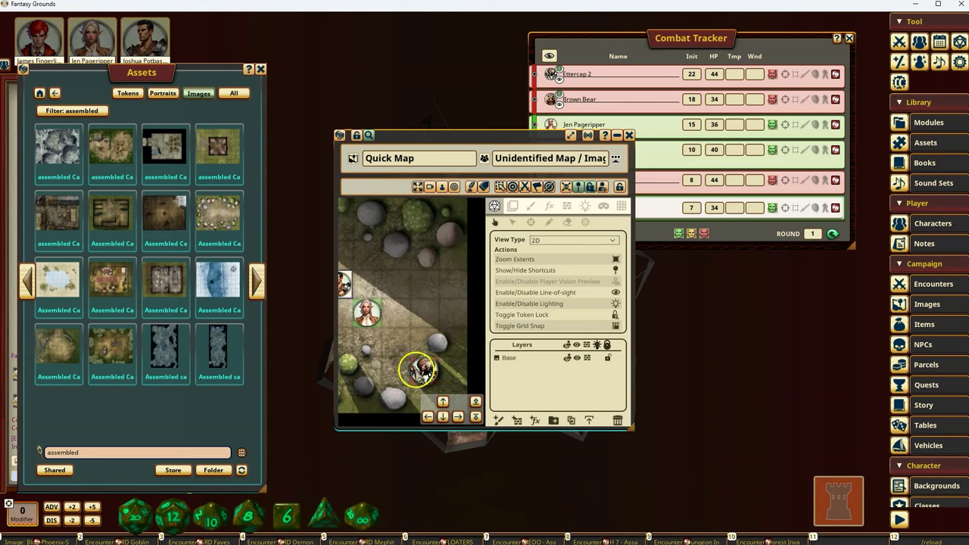
{"action": "left_click_drag", "start_coordinate": [402, 337], "coordinate": [469, 332]}
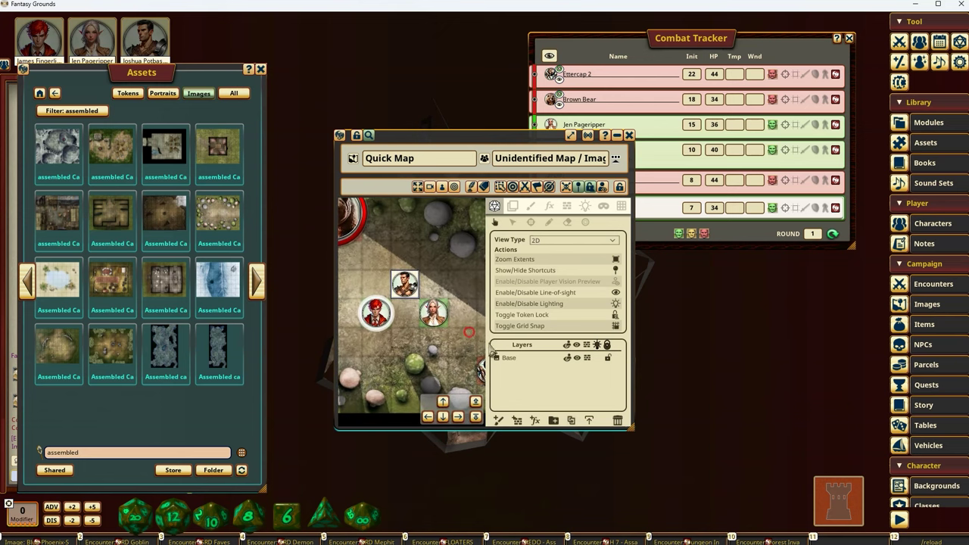
{"action": "left_click_drag", "start_coordinate": [636, 432], "coordinate": [872, 498]}
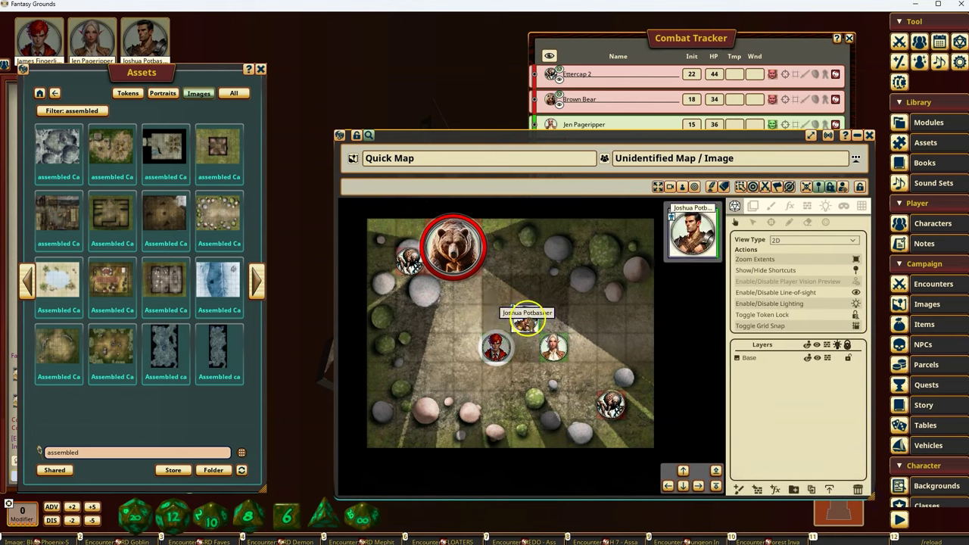
{"action": "left_click", "coordinate": [522, 321]}
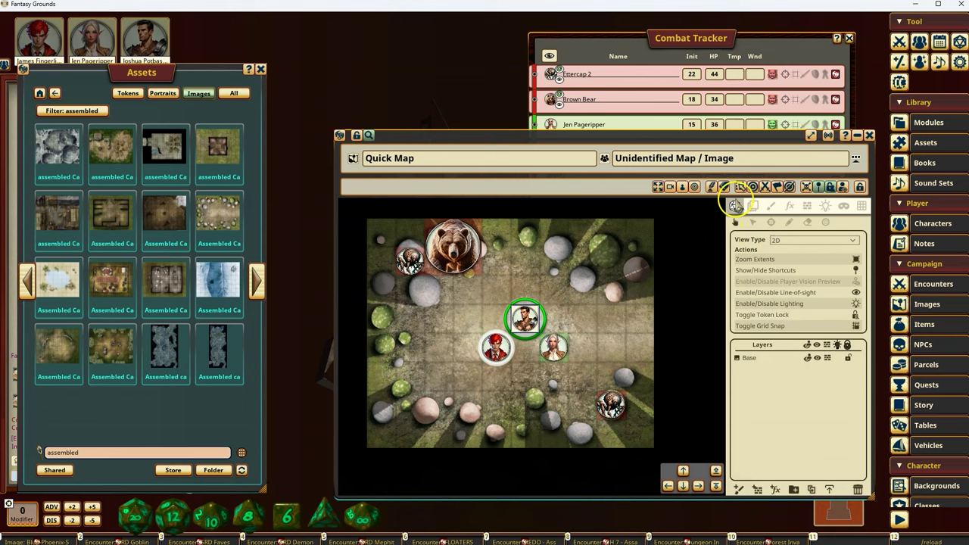
{"action": "left_click", "coordinate": [682, 186]}
{"action": "left_click_drag", "start_coordinate": [654, 239], "coordinate": [1, 134]}
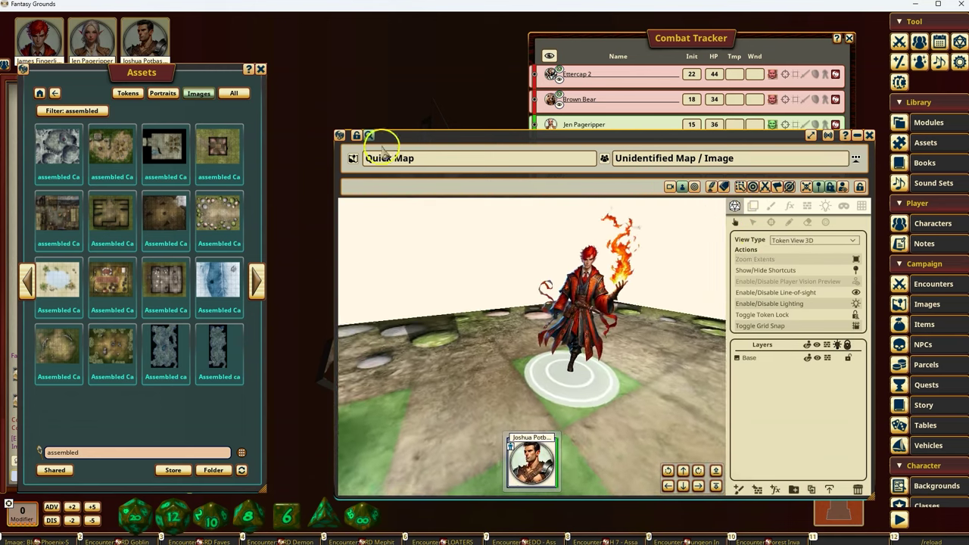
{"action": "left_click", "coordinate": [865, 136]}
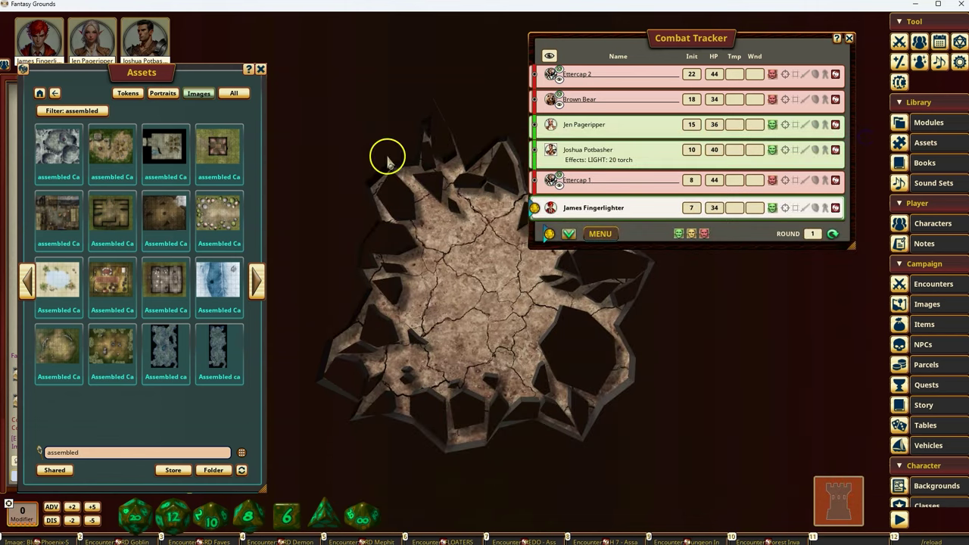
Remove the Brown Bear from the Combat Tracker
{"action": "right_click", "coordinate": [598, 99]}
{"action": "left_click", "coordinate": [577, 127]}
{"action": "left_click", "coordinate": [551, 126]}
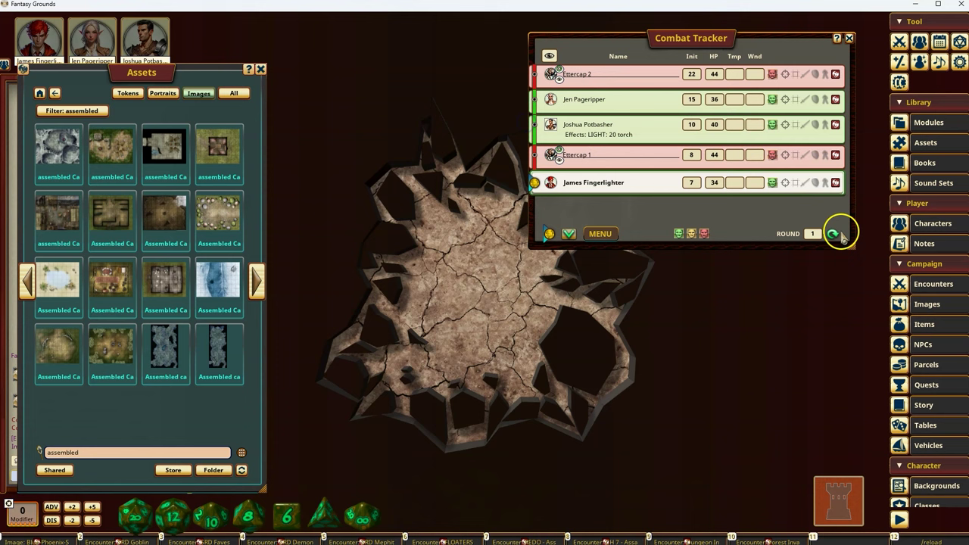
Add a Bulette and an Earth Elemental from the 5E SRD Bestiary NPC list to the Combat Tracker
{"action": "left_click", "coordinate": [900, 345]}
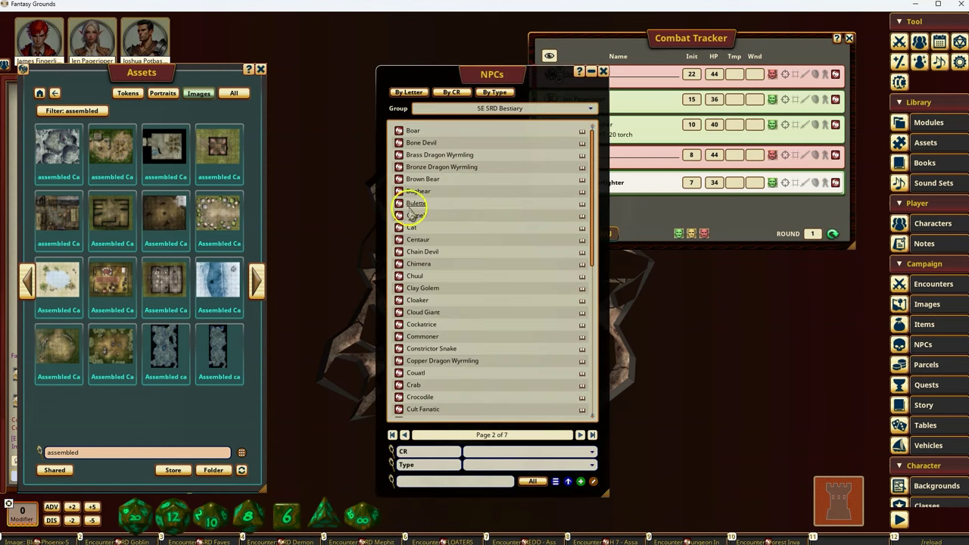
{"action": "left_click_drag", "start_coordinate": [399, 203], "coordinate": [644, 126]}
{"action": "scroll", "coordinate": [485, 284], "scroll_direction": "down", "scroll_amount": 5}
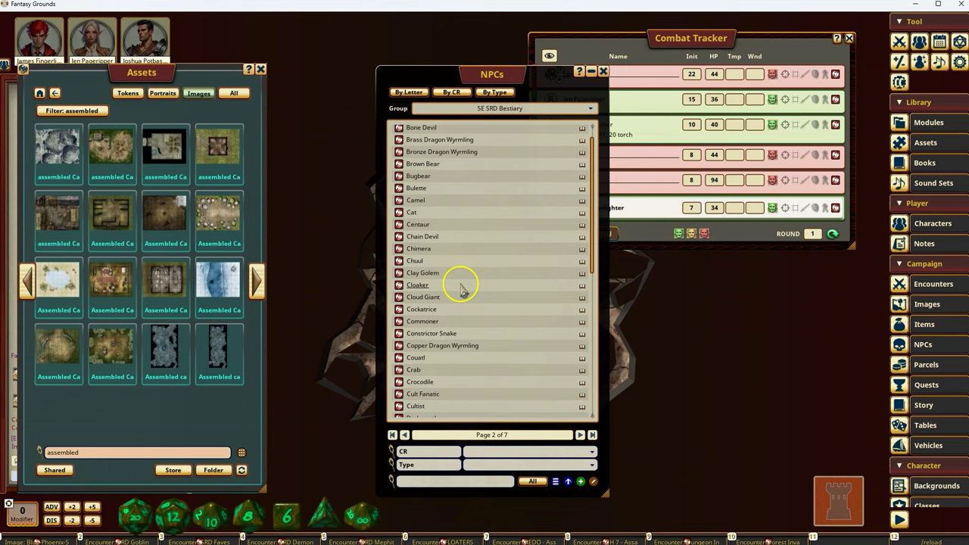
{"action": "scroll", "coordinate": [459, 298], "scroll_direction": "down", "scroll_amount": 9}
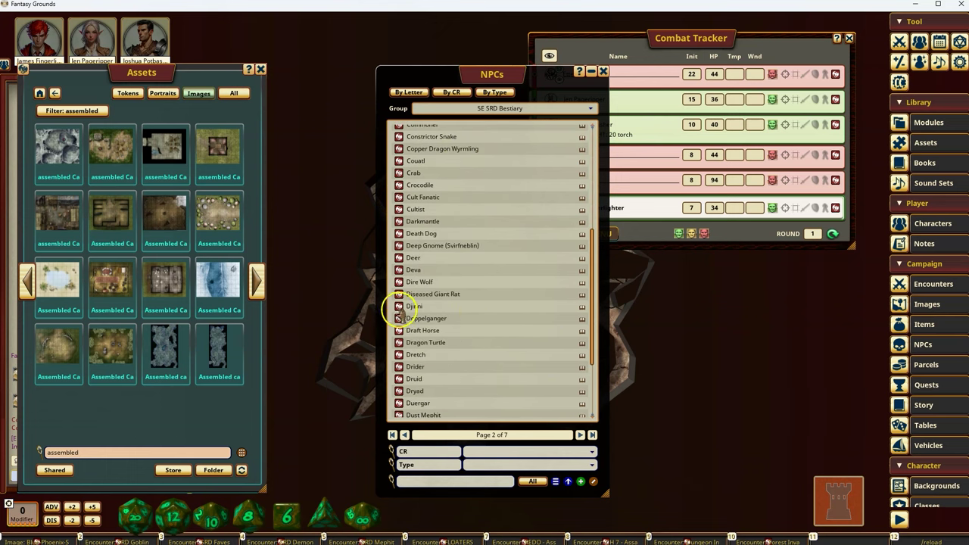
{"action": "scroll", "coordinate": [454, 326], "scroll_direction": "down", "scroll_amount": 3}
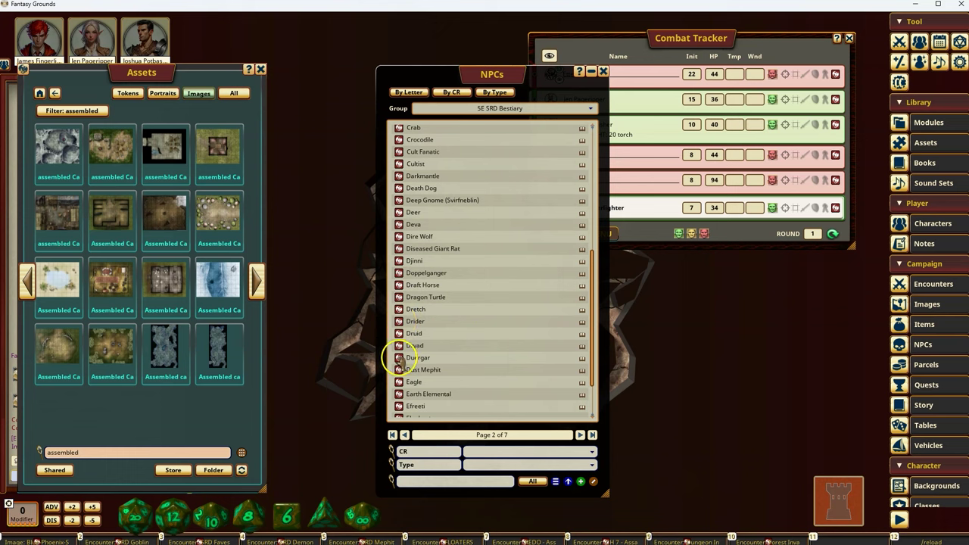
{"action": "left_click_drag", "start_coordinate": [398, 393], "coordinate": [660, 185]}
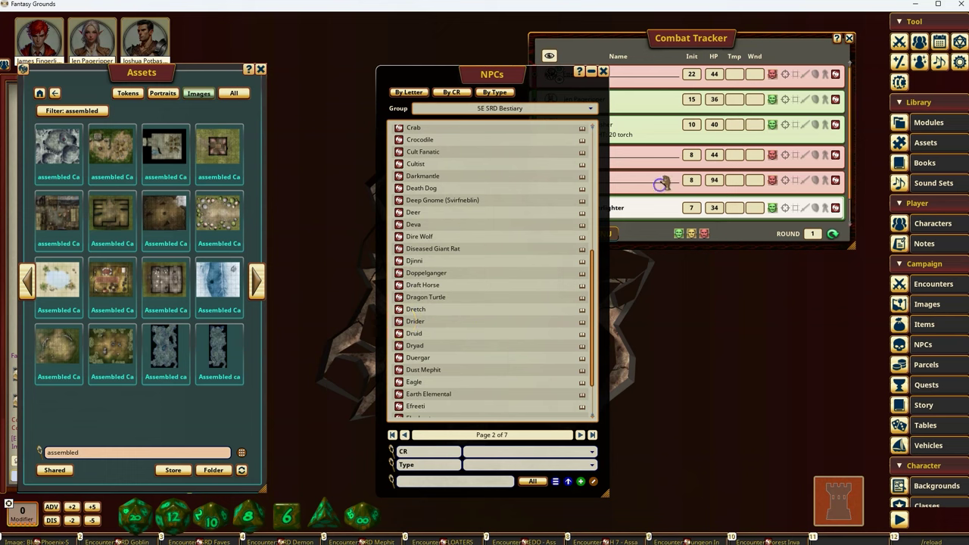
Create a Quick Map from the dark cave image, with the party at bottom centre and enemy groups at top-left, centre and bottom-right
{"action": "left_click", "coordinate": [604, 71]}
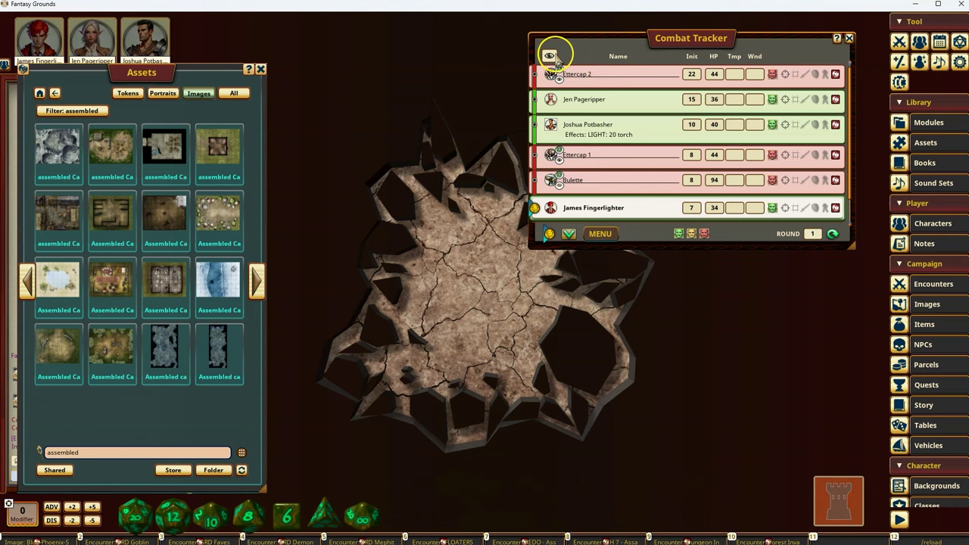
{"action": "left_click", "coordinate": [555, 57]}
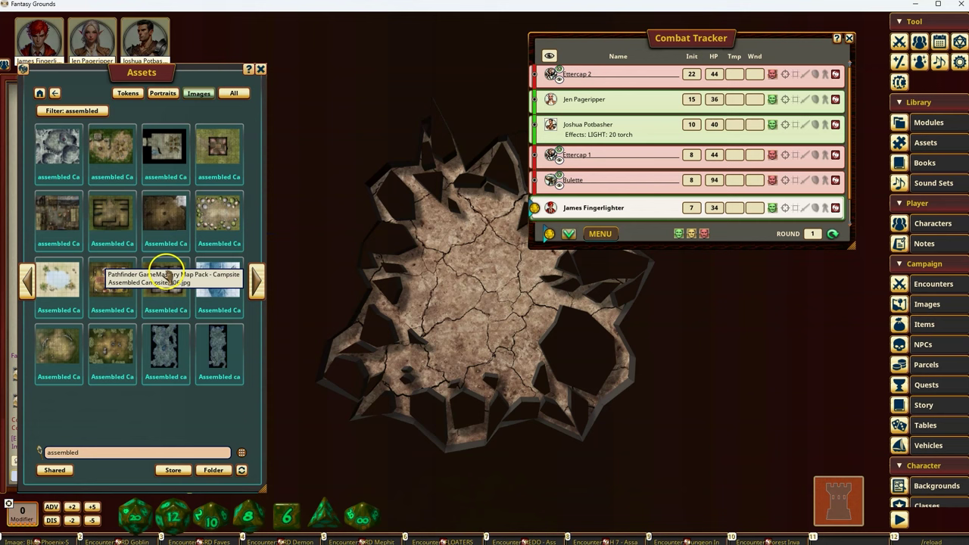
{"action": "left_click", "coordinate": [164, 218]}
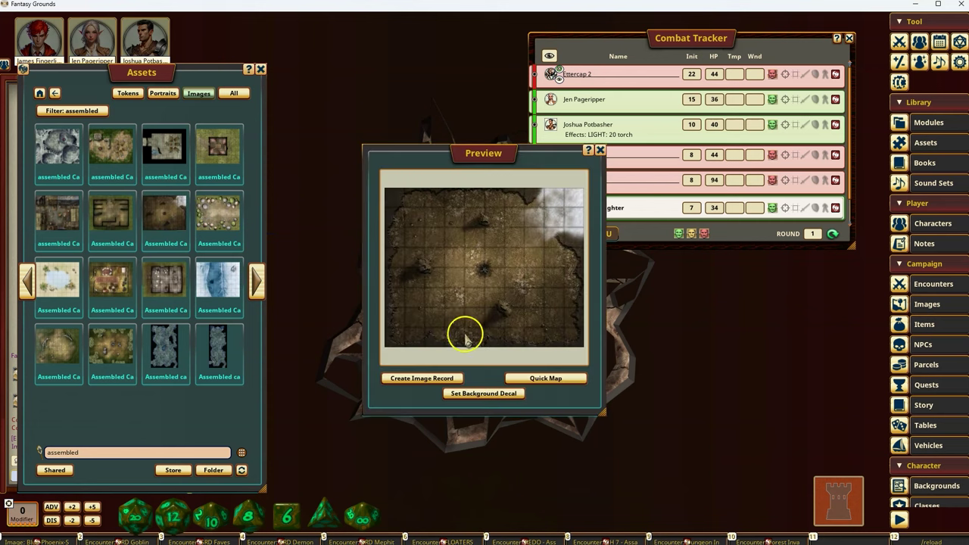
{"action": "left_click", "coordinate": [553, 378]}
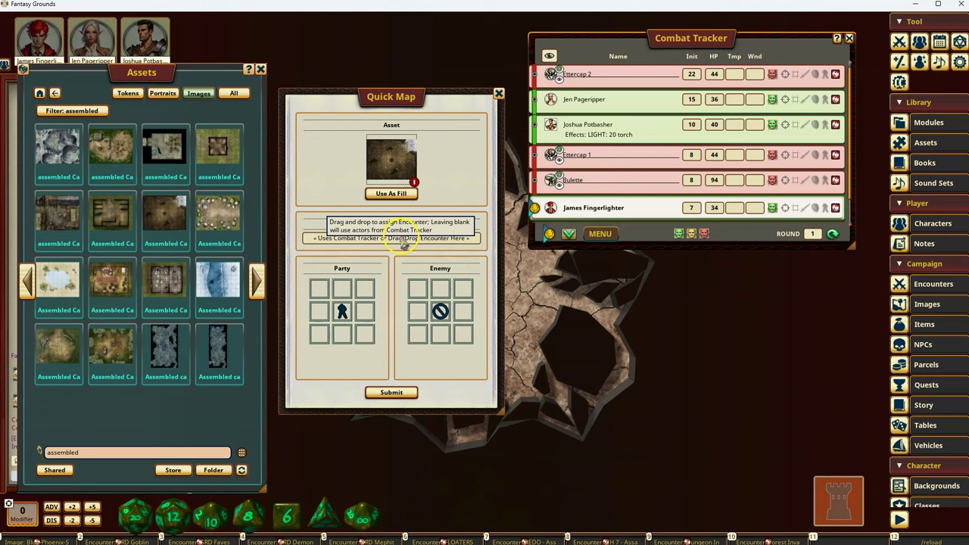
{"action": "left_click", "coordinate": [348, 337]}
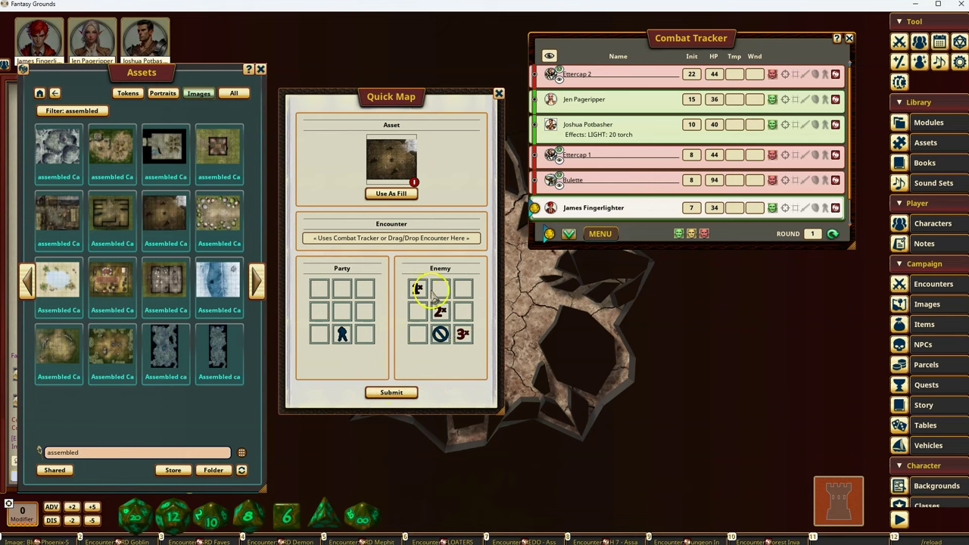
{"action": "left_click", "coordinate": [392, 393]}
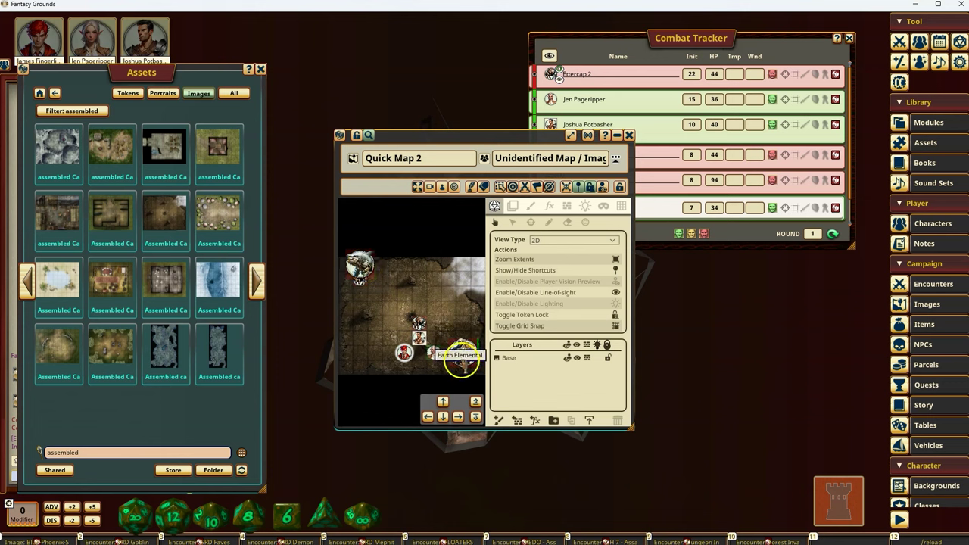
Move the Bulette token on Quick Map 2 off the overlapping Ettercap
{"action": "scroll", "coordinate": [432, 342], "scroll_direction": "up", "scroll_amount": 5}
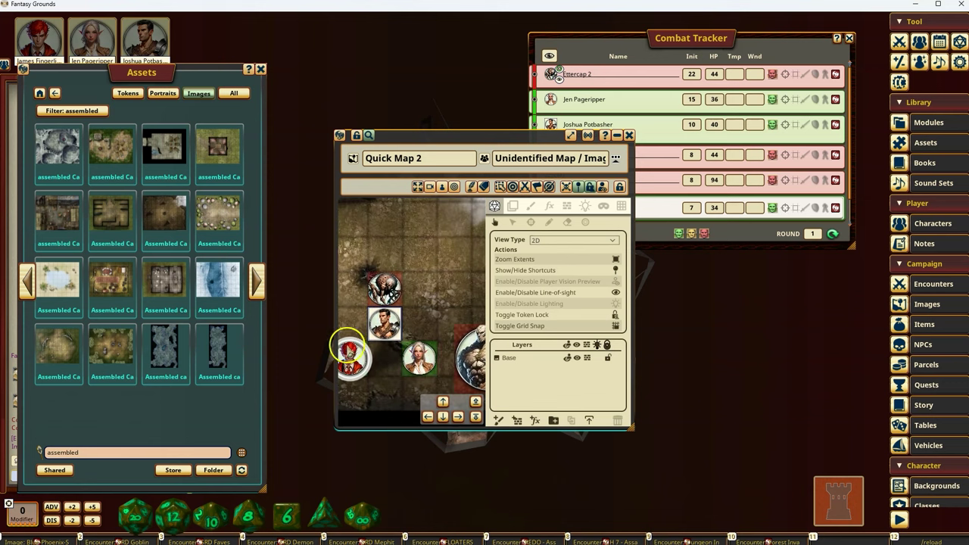
{"action": "scroll", "coordinate": [426, 308], "scroll_direction": "down", "scroll_amount": 3}
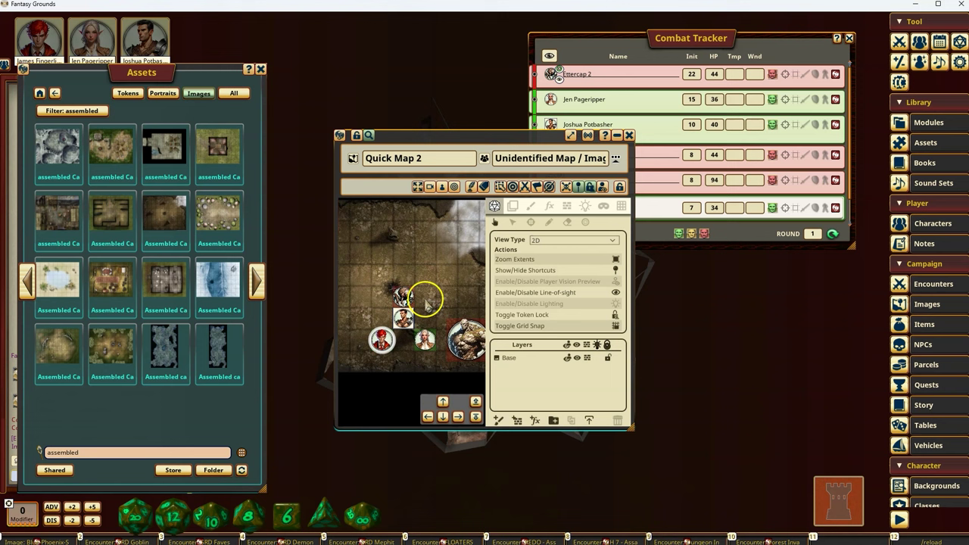
{"action": "left_click_drag", "start_coordinate": [427, 260], "coordinate": [469, 301]}
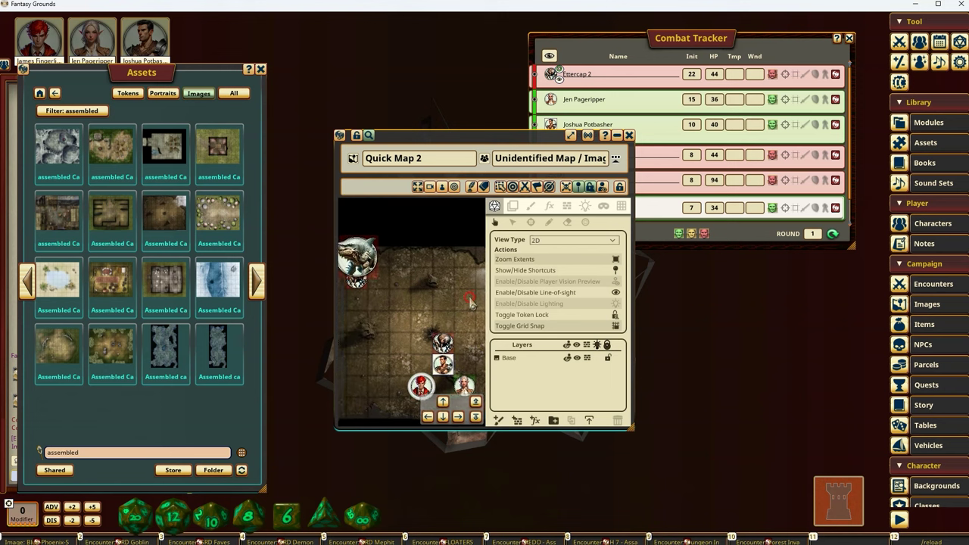
{"action": "left_click_drag", "start_coordinate": [365, 264], "coordinate": [402, 268]}
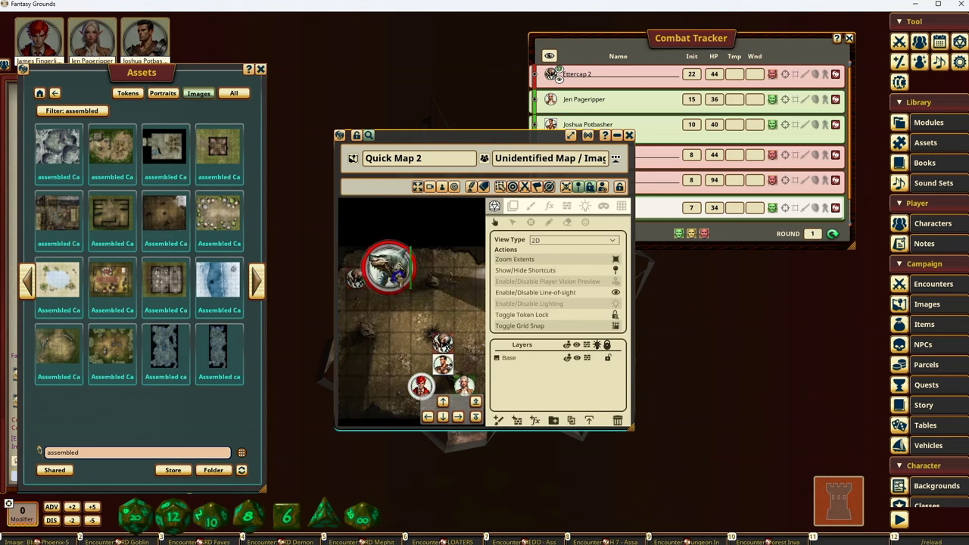
View the surrounding tokens in the torch bearer's 3D token view, and close Quick Map 2
{"action": "left_click", "coordinate": [433, 326]}
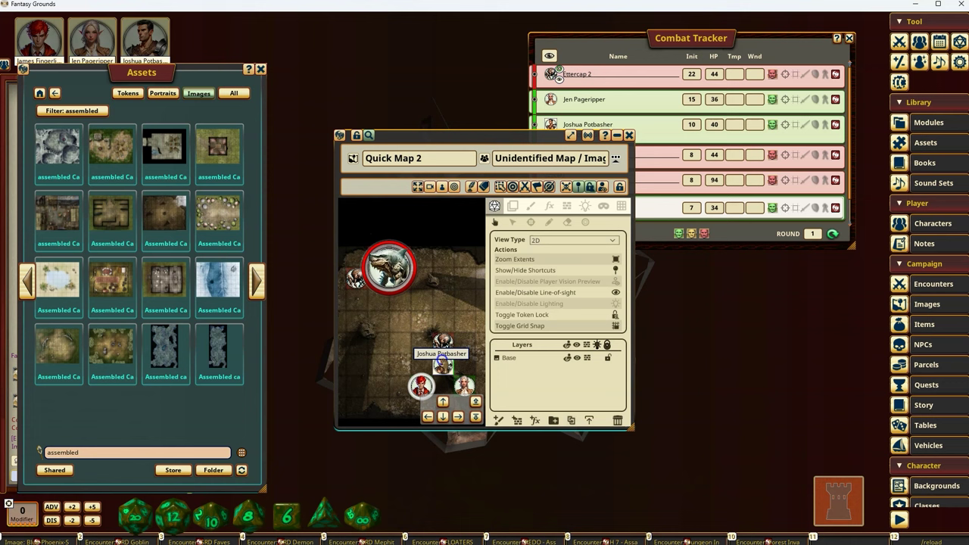
{"action": "left_click", "coordinate": [510, 224]}
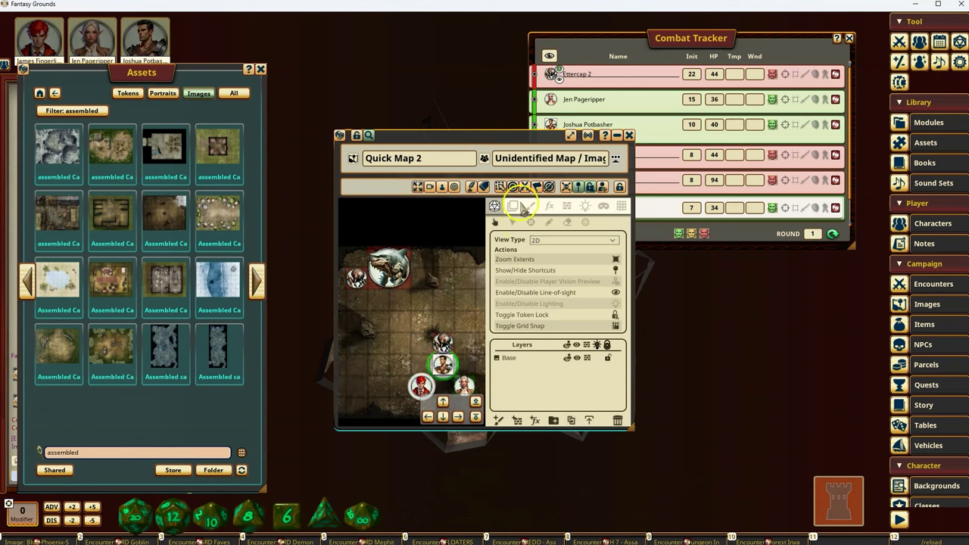
{"action": "left_click", "coordinate": [442, 187]}
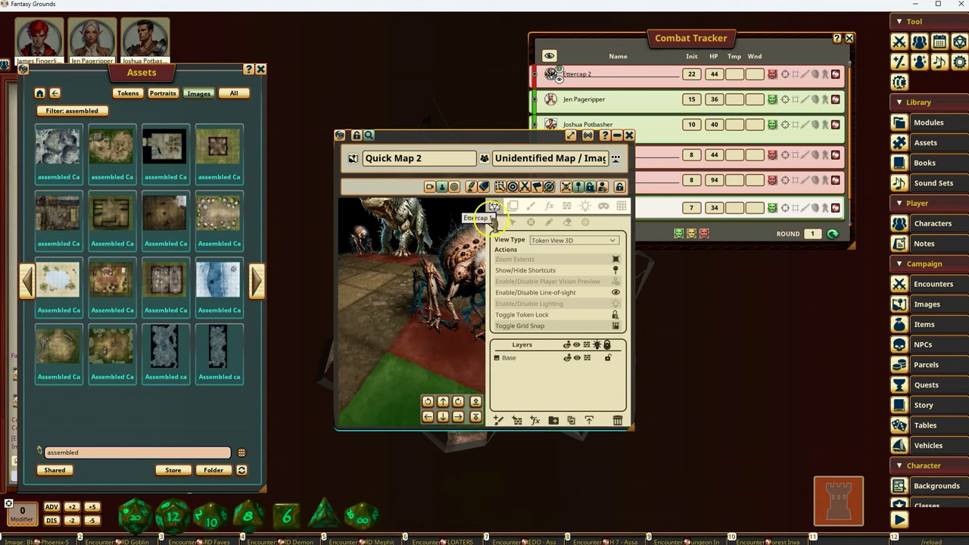
{"action": "left_click_drag", "start_coordinate": [492, 221], "coordinate": [440, 132]}
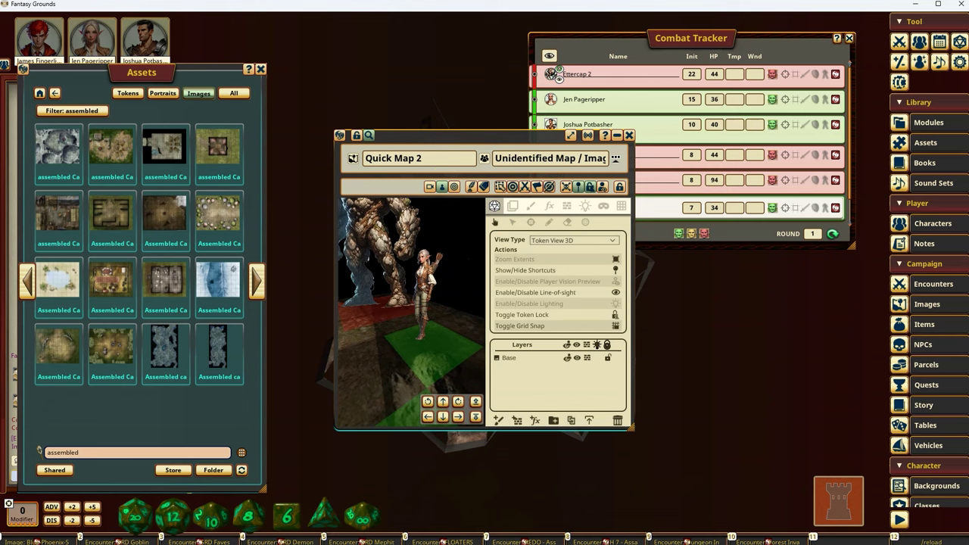
{"action": "left_click", "coordinate": [657, 143]}
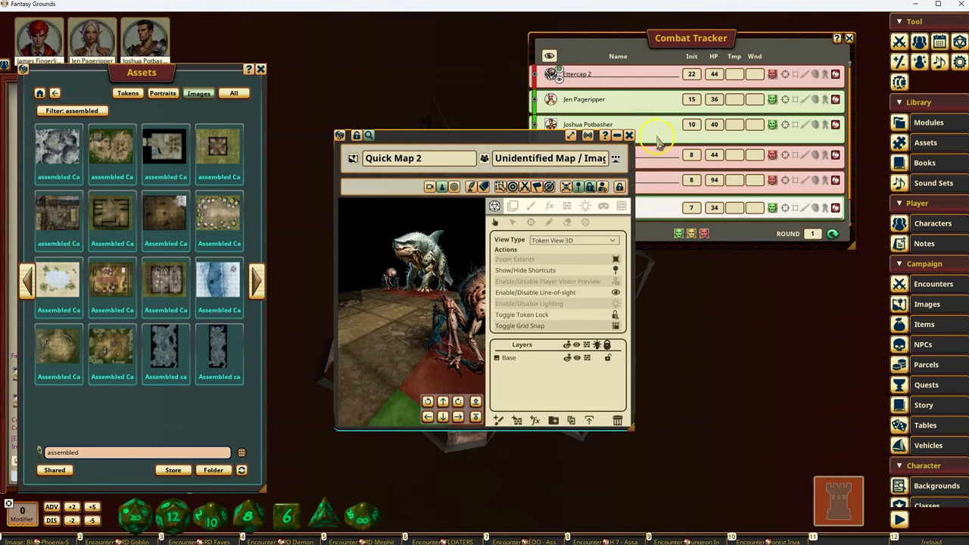
{"action": "left_click", "coordinate": [629, 135]}
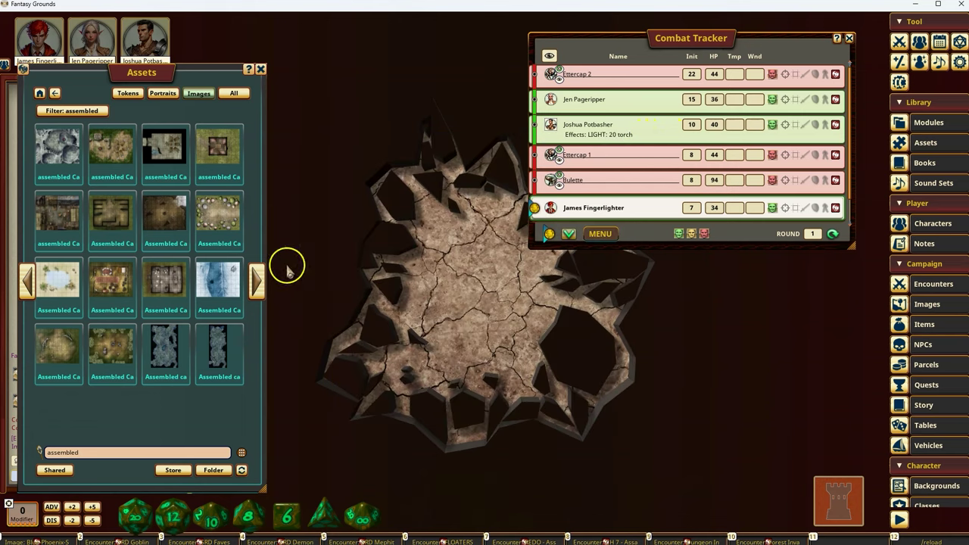
Filter the image assets by "fill" and start a Quick Map from Dirt_fill.png
{"action": "left_click", "coordinate": [111, 452]}
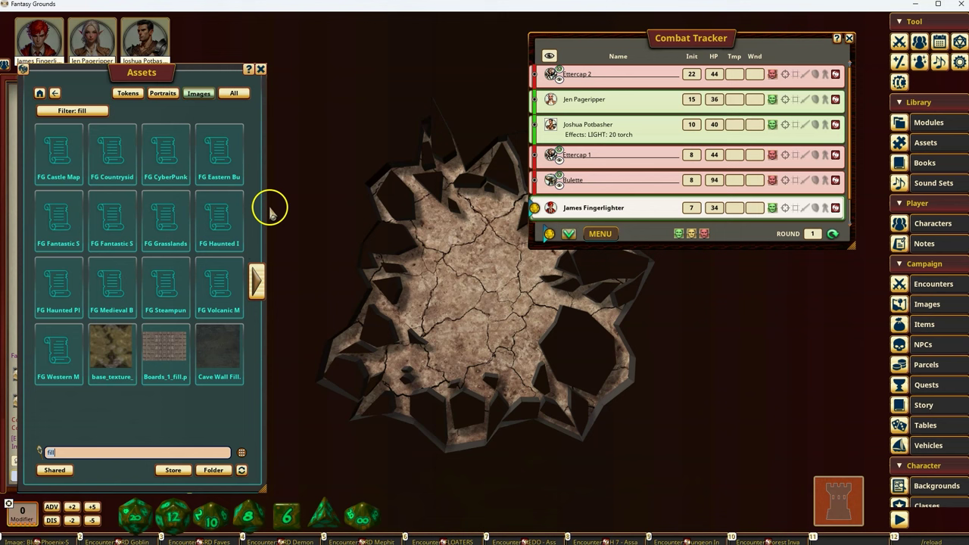
{"action": "left_click", "coordinate": [257, 281]}
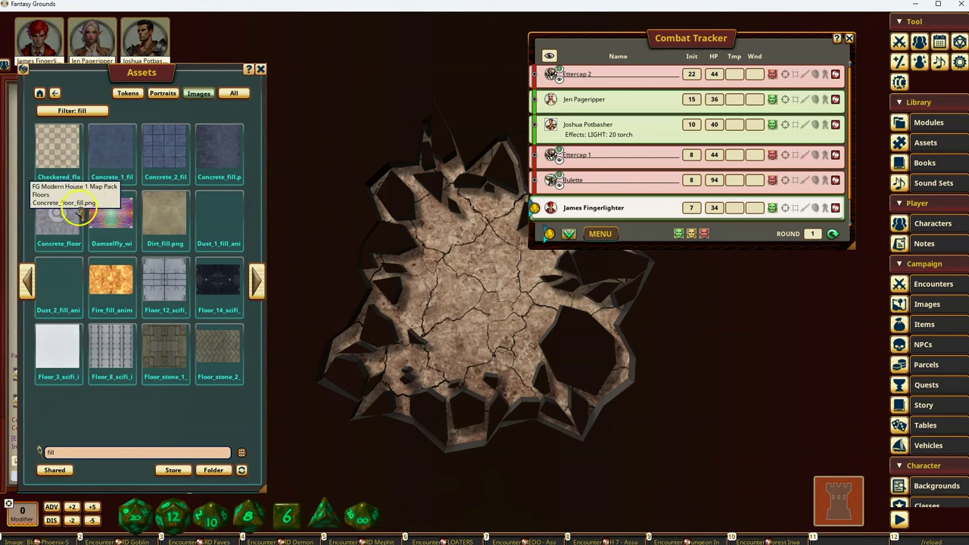
{"action": "left_click", "coordinate": [170, 216]}
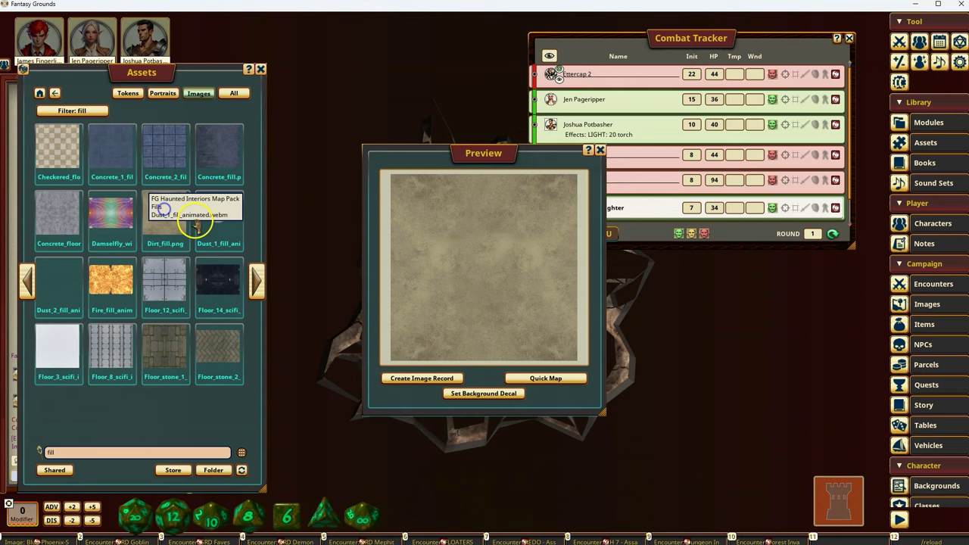
{"action": "left_click", "coordinate": [558, 379]}
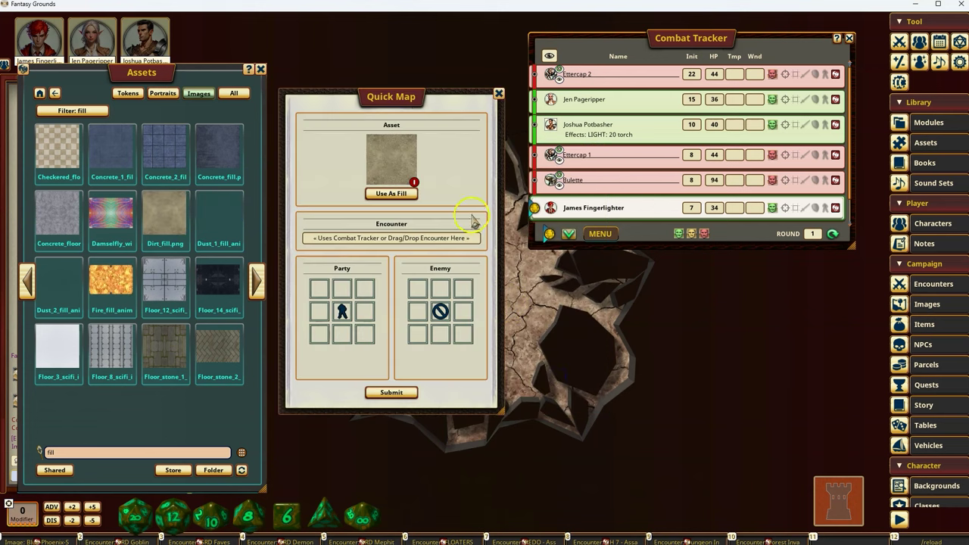
Use the dirt asset as a fill, try the available map sizes, and set the size to Small
{"action": "left_click", "coordinate": [399, 196]}
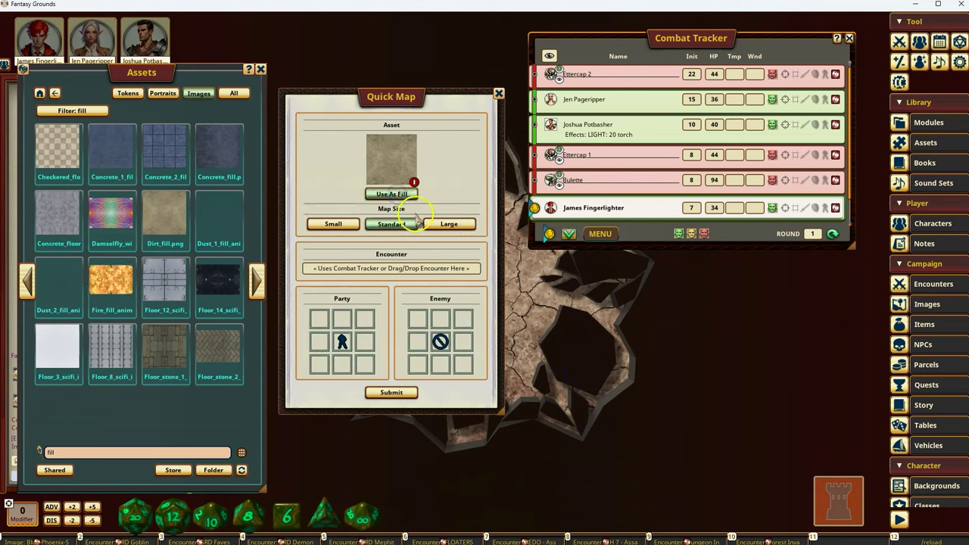
{"action": "left_click", "coordinate": [331, 226]}
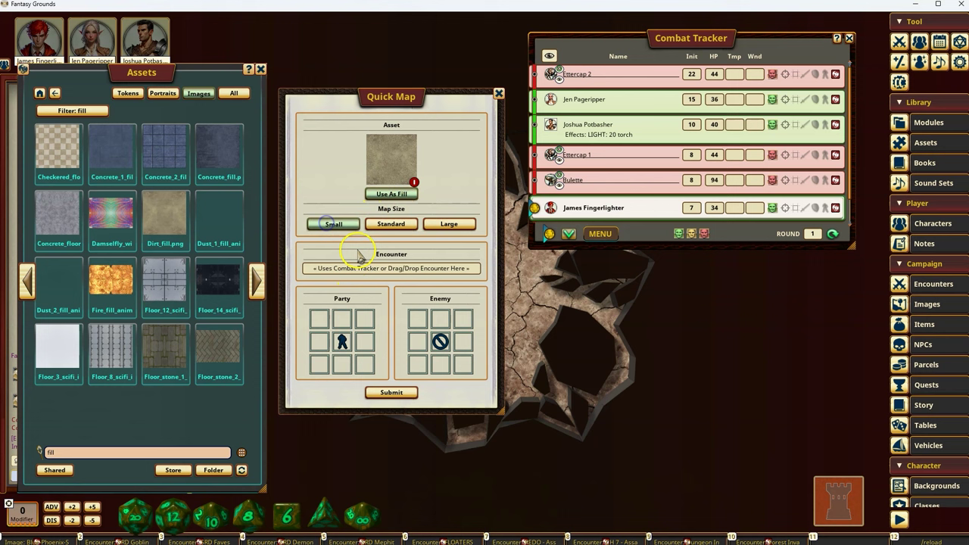
{"action": "left_click", "coordinate": [393, 232]}
{"action": "left_click", "coordinate": [449, 225]}
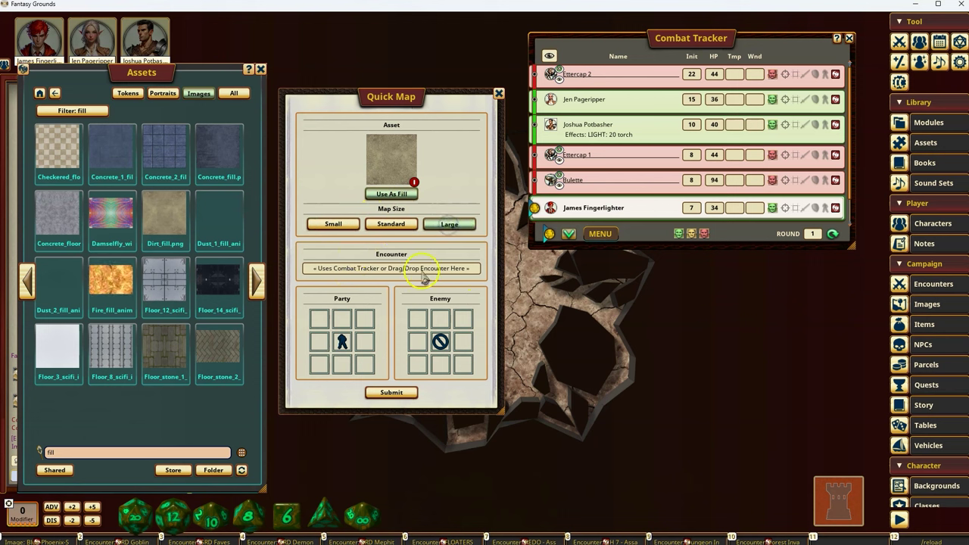
{"action": "left_click", "coordinate": [335, 229]}
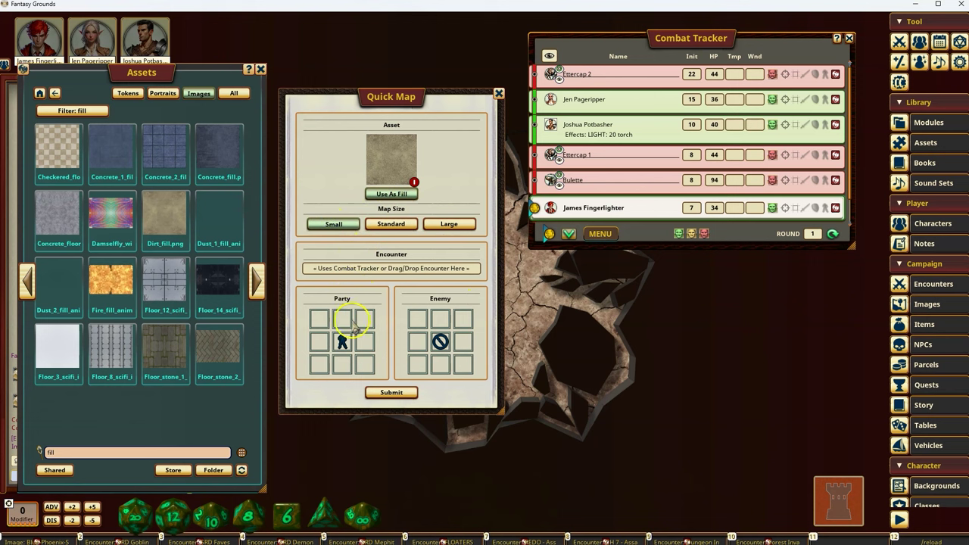
Place the party at middle-left and a single enemy group at middle-right, and create the Quick Map
{"action": "left_click", "coordinate": [321, 341]}
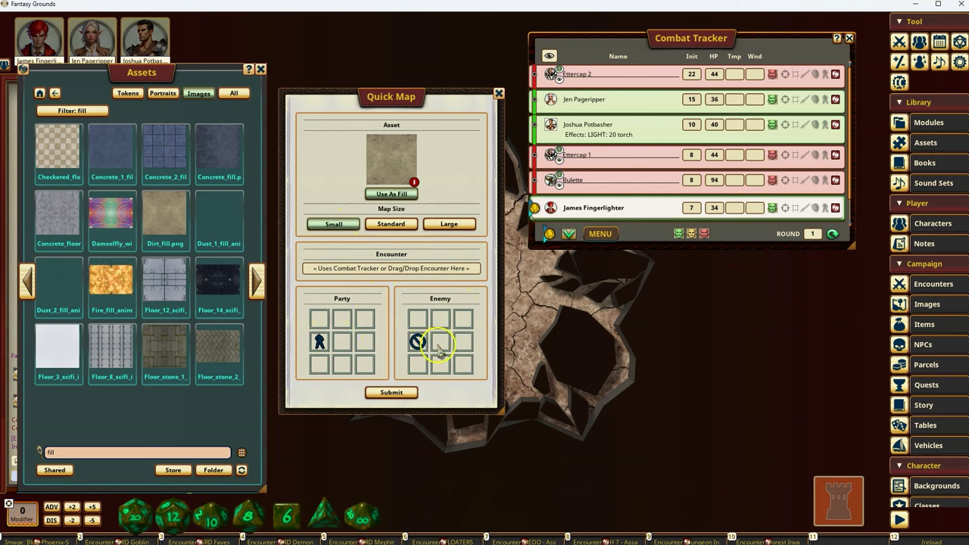
{"action": "left_click", "coordinate": [463, 345]}
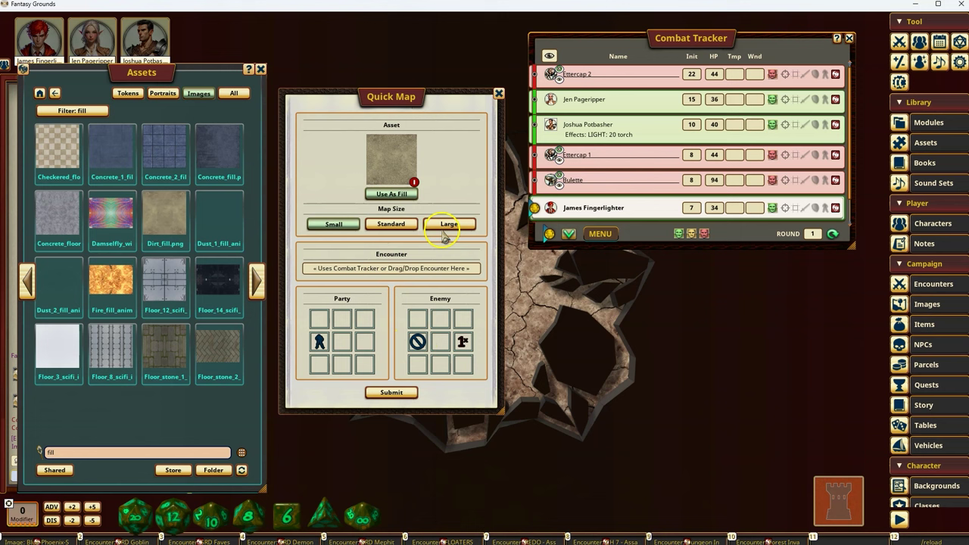
{"action": "left_click", "coordinate": [400, 395]}
Move the Bulette above the Ettercaps and the Earth Elemental below them, lining up the four enemy tokens vertically
{"action": "scroll", "coordinate": [439, 327], "scroll_direction": "up", "scroll_amount": 5}
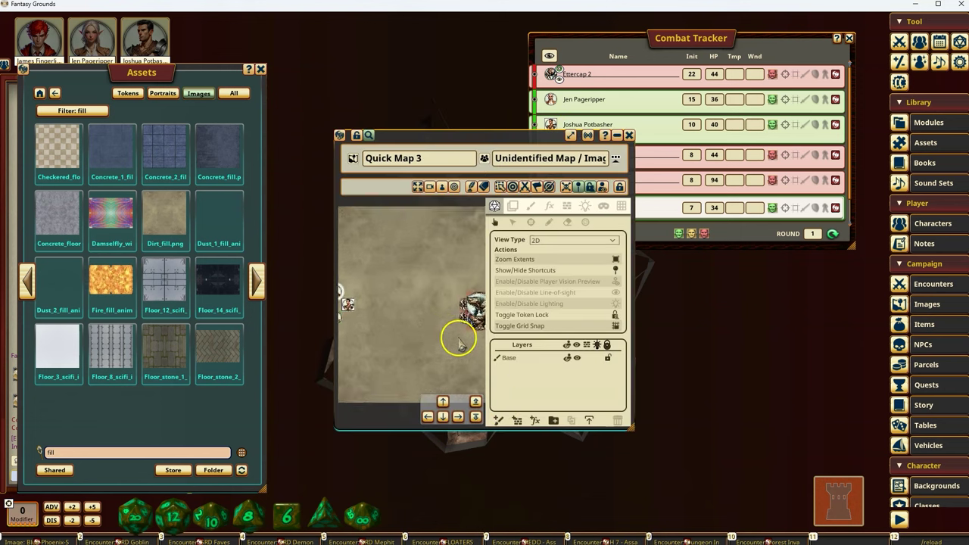
{"action": "left_click_drag", "start_coordinate": [414, 287], "coordinate": [412, 270]}
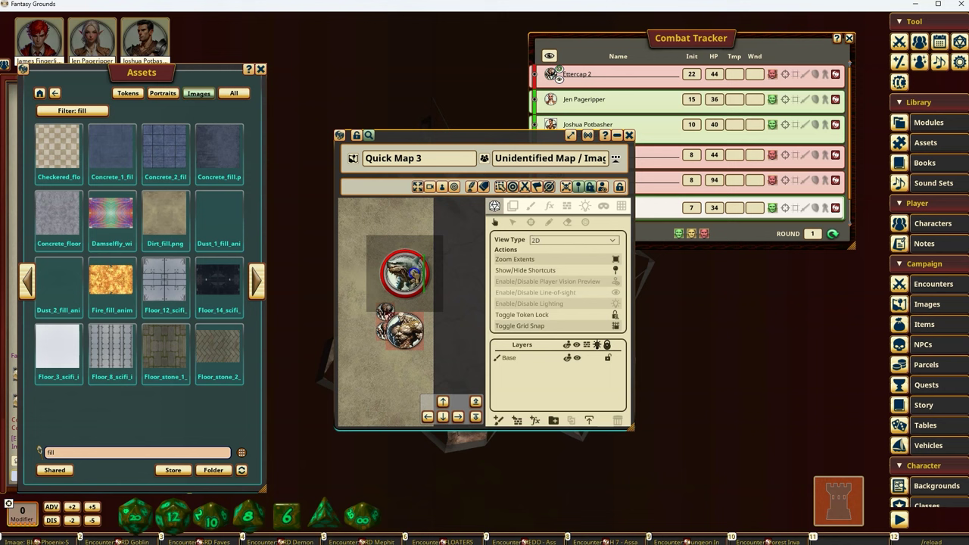
{"action": "left_click_drag", "start_coordinate": [397, 328], "coordinate": [399, 354]}
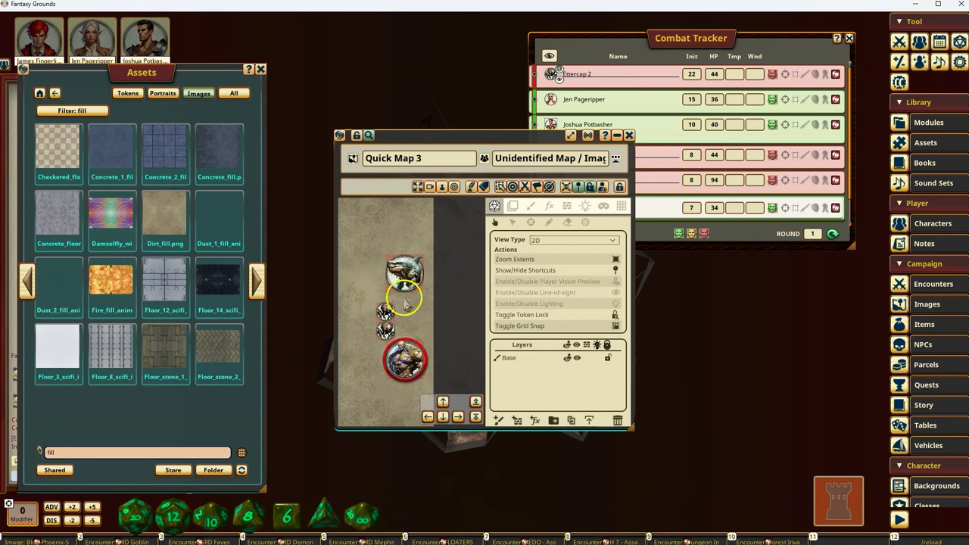
{"action": "left_click_drag", "start_coordinate": [402, 281], "coordinate": [392, 289]}
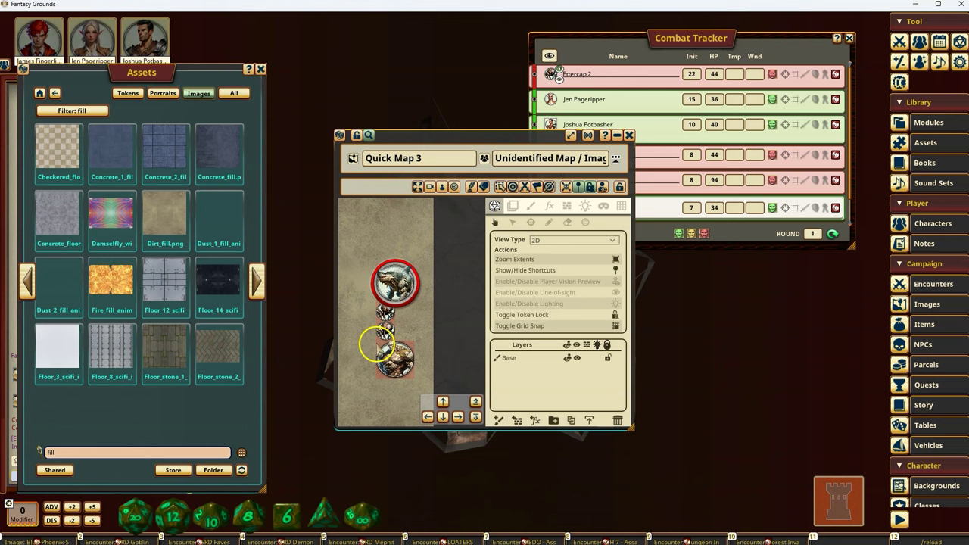
Enlarge the Quick Map 3 window and examine the party and enemy positions across the whole dirt map
{"action": "left_click", "coordinate": [510, 356]}
{"action": "left_click_drag", "start_coordinate": [513, 350], "coordinate": [407, 339]}
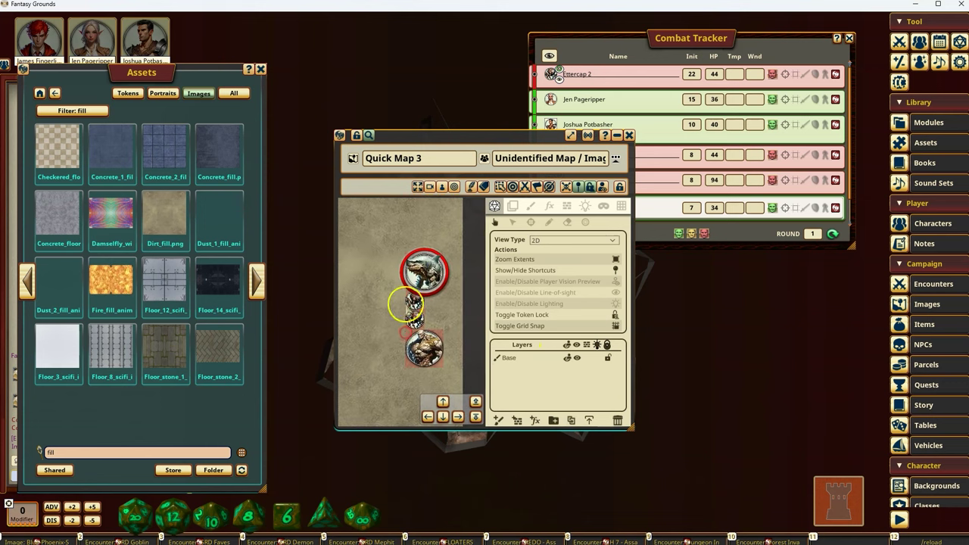
{"action": "scroll", "coordinate": [437, 308], "scroll_direction": "up", "scroll_amount": 2}
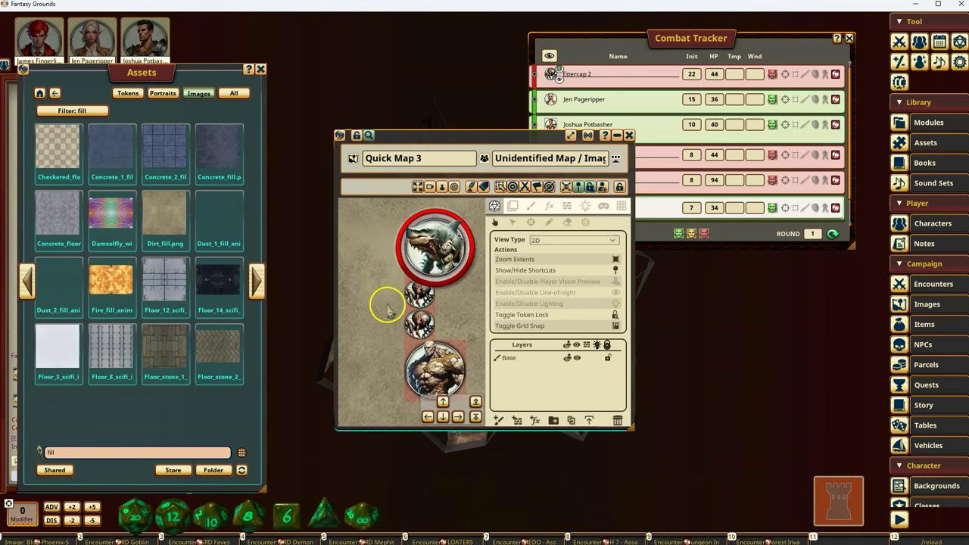
{"action": "scroll", "coordinate": [384, 301], "scroll_direction": "down", "scroll_amount": 3}
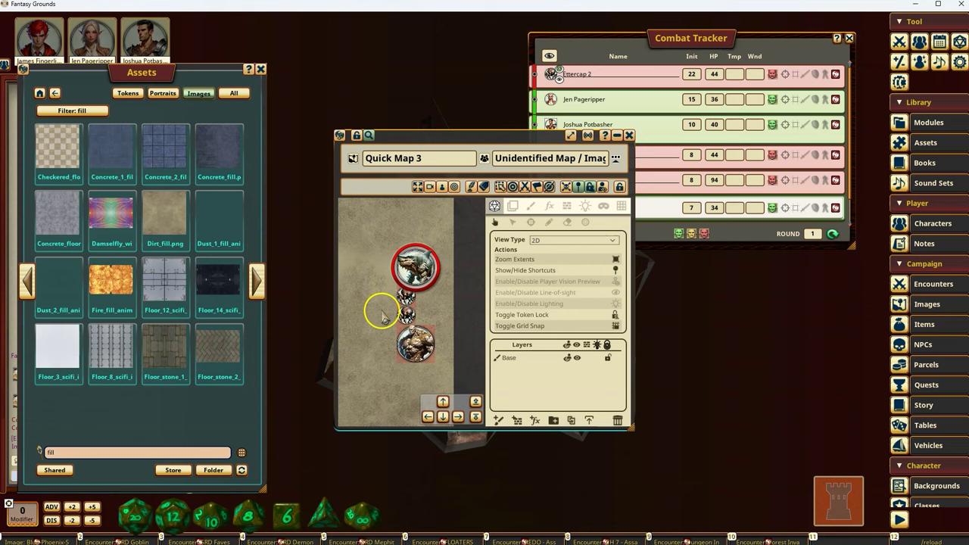
{"action": "left_click_drag", "start_coordinate": [382, 312], "coordinate": [454, 314]}
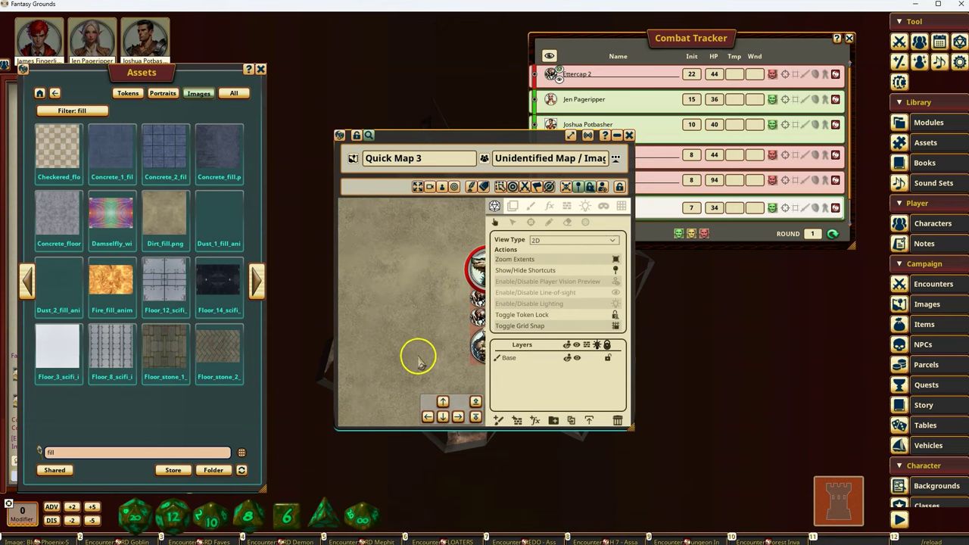
{"action": "left_click_drag", "start_coordinate": [420, 361], "coordinate": [551, 388]}
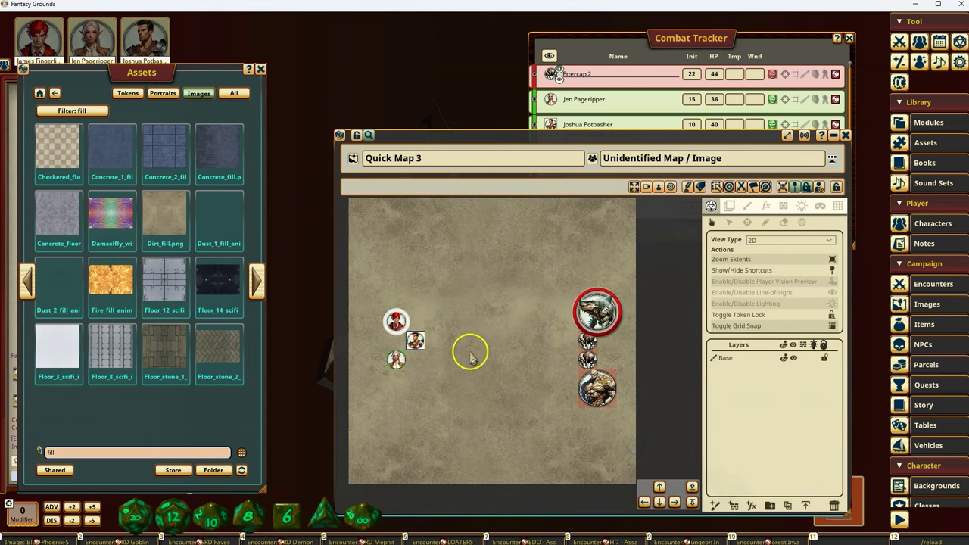
Select the Base layer of Quick Map 3 and rescale and rotate its dirt fill with Edit Filled Strokes
{"action": "left_click_drag", "start_coordinate": [470, 351], "coordinate": [502, 383]}
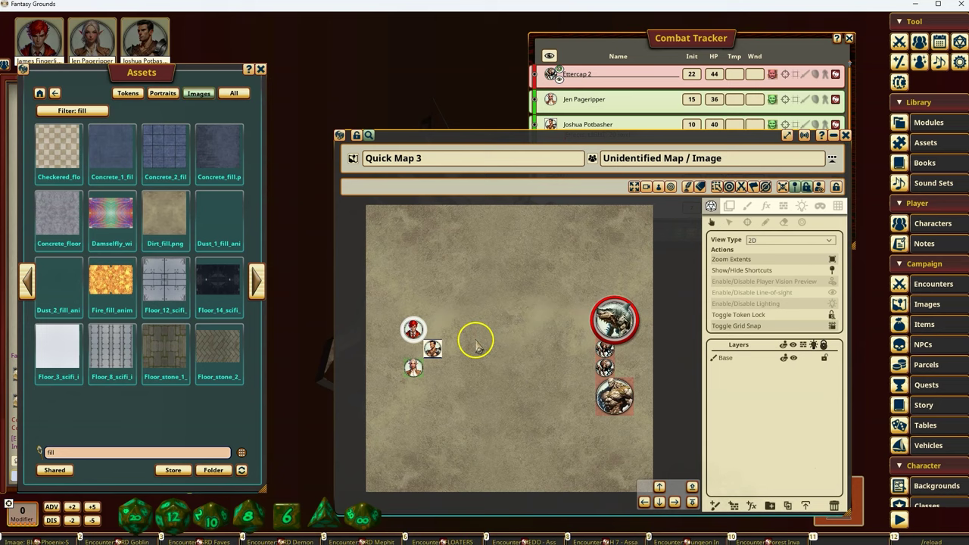
{"action": "scroll", "coordinate": [524, 347], "scroll_direction": "up", "scroll_amount": 2}
{"action": "scroll", "coordinate": [524, 347], "scroll_direction": "down", "scroll_amount": 2}
{"action": "left_click", "coordinate": [722, 359]}
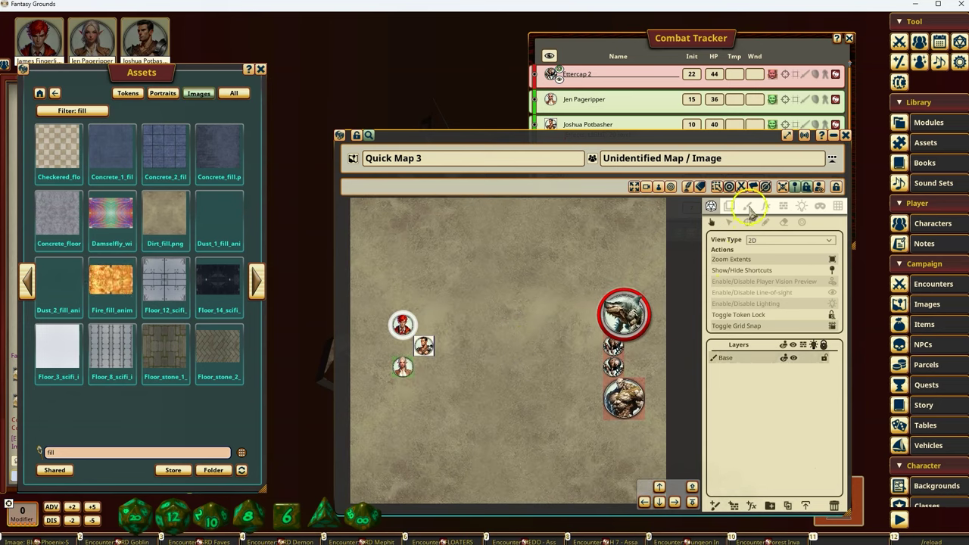
{"action": "left_click", "coordinate": [748, 206]}
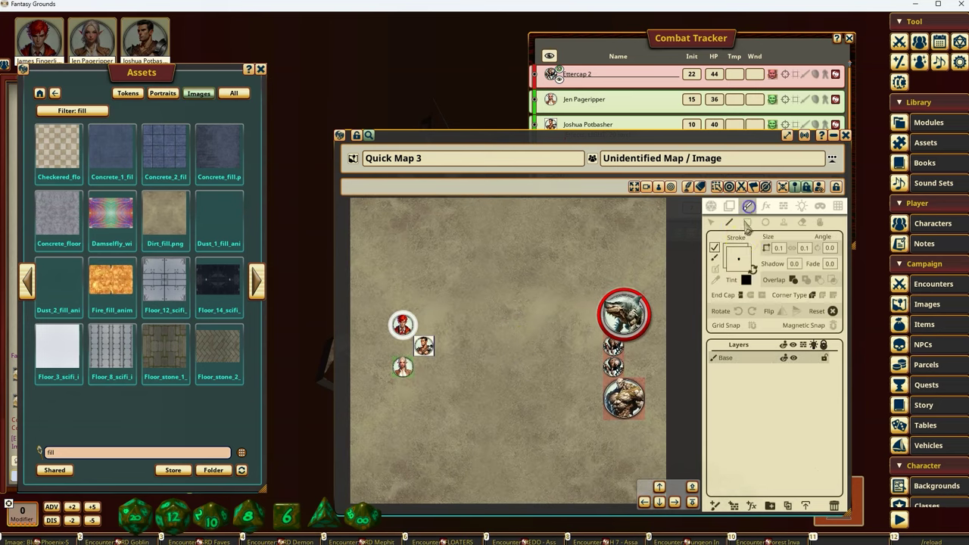
{"action": "left_click", "coordinate": [820, 221]}
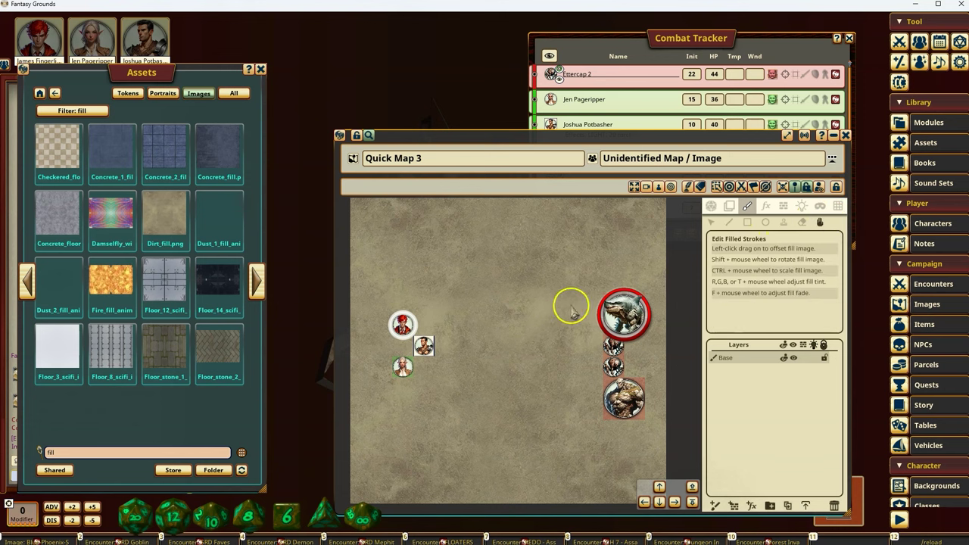
{"action": "scroll", "coordinate": [528, 353], "scroll_direction": "up", "scroll_amount": 3}
{"action": "left_click_drag", "start_coordinate": [527, 359], "coordinate": [524, 366]}
{"action": "scroll", "coordinate": [524, 364], "scroll_direction": "up", "scroll_amount": 3}
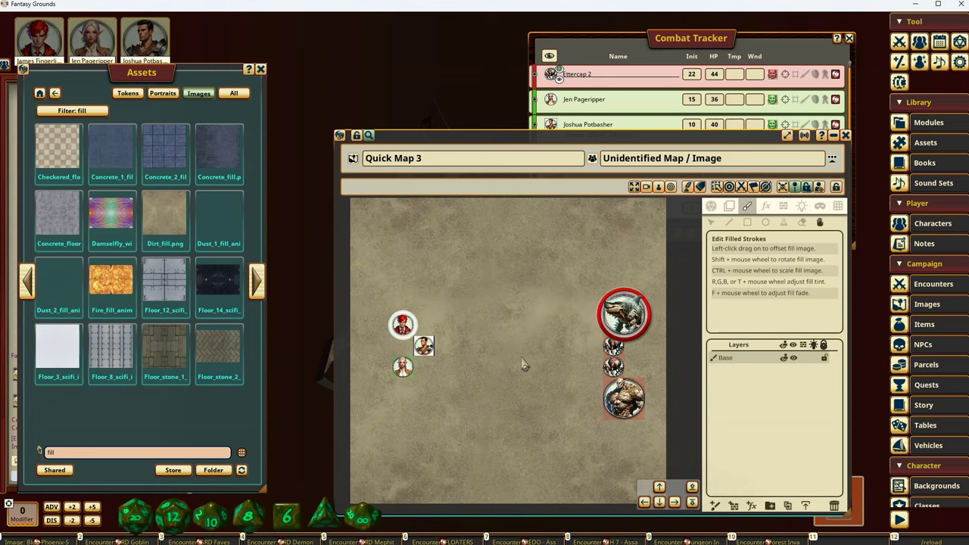
{"action": "scroll", "coordinate": [524, 364], "scroll_direction": "up", "scroll_amount": 5}
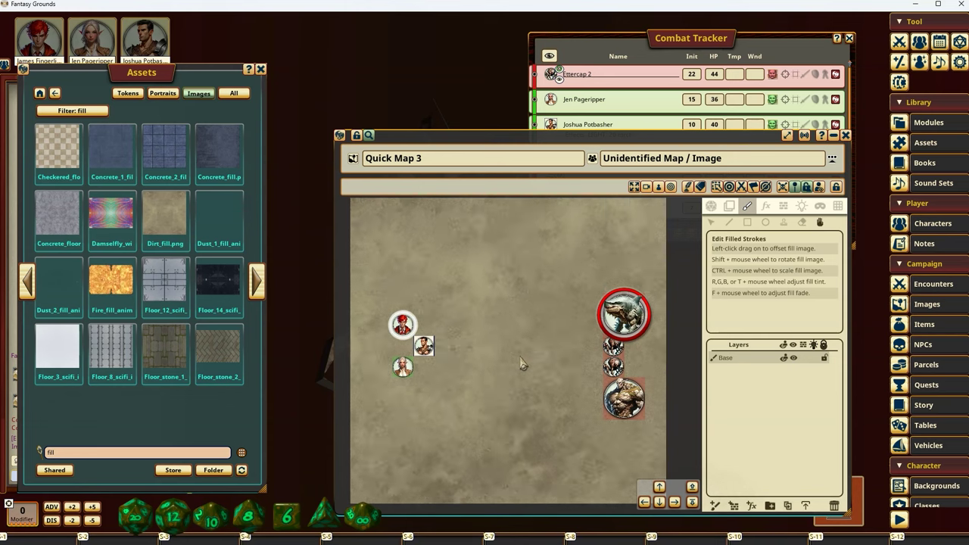
{"action": "scroll", "coordinate": [523, 364], "scroll_direction": "down", "scroll_amount": 3}
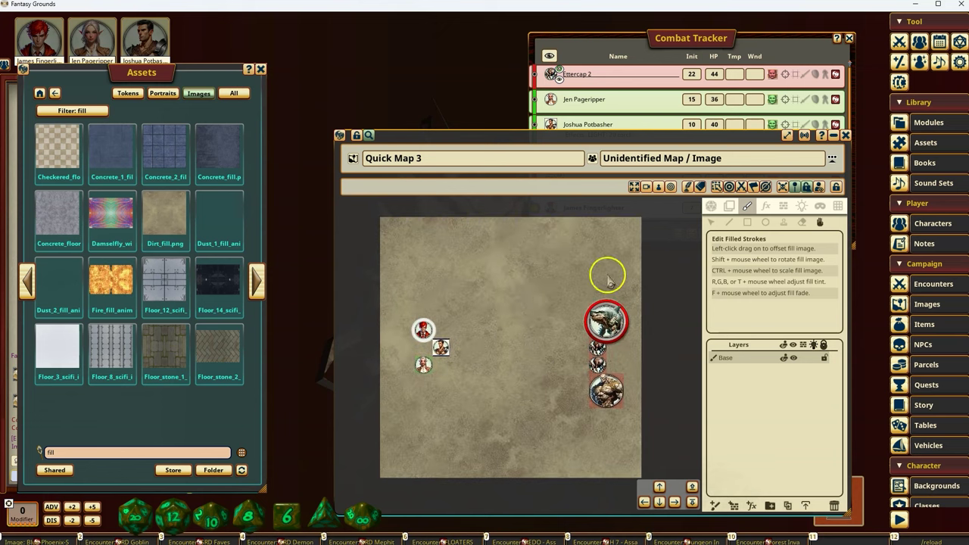
Inspect the Base layer's corner points and the rectangle tool's fill settings, and close Quick Map 3
{"action": "left_click", "coordinate": [712, 221]}
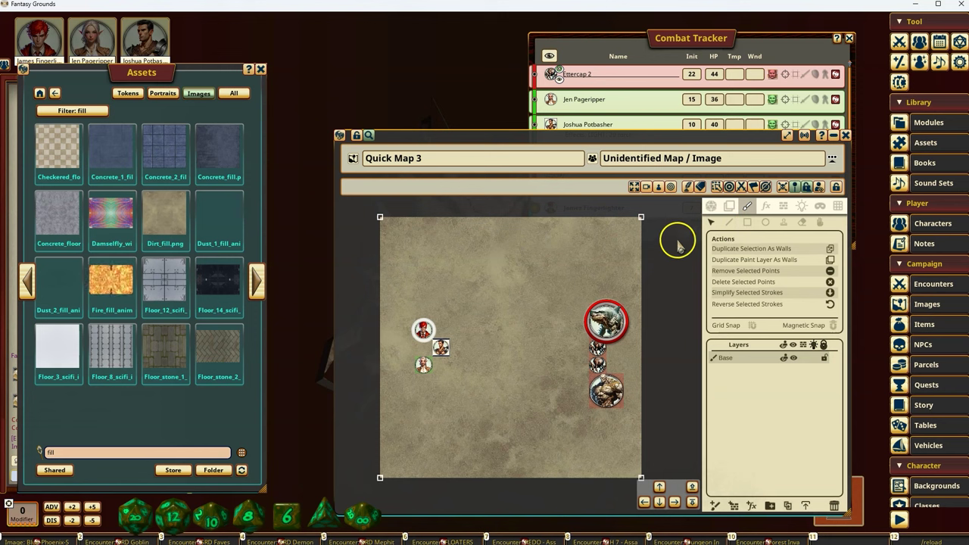
{"action": "left_click", "coordinate": [728, 222]}
{"action": "left_click", "coordinate": [746, 224]}
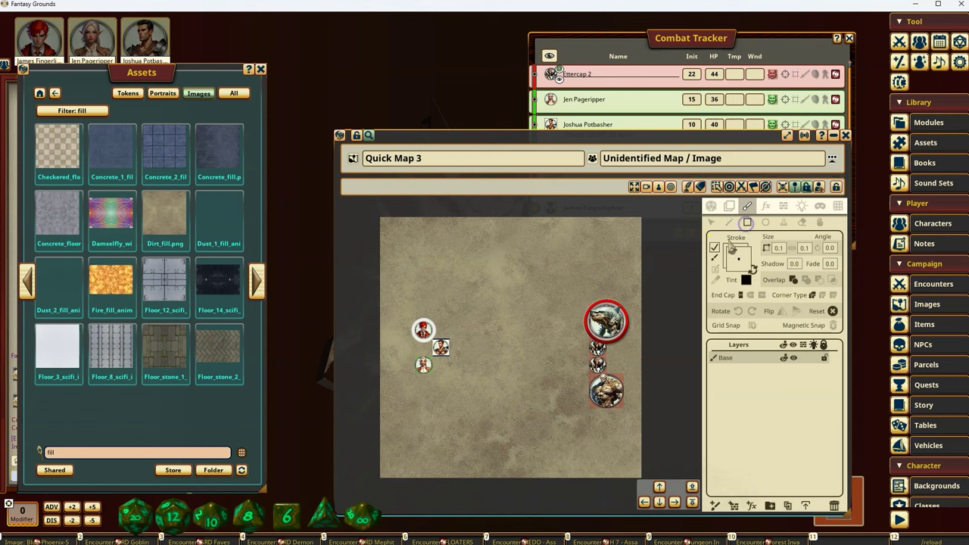
{"action": "left_click", "coordinate": [754, 269]}
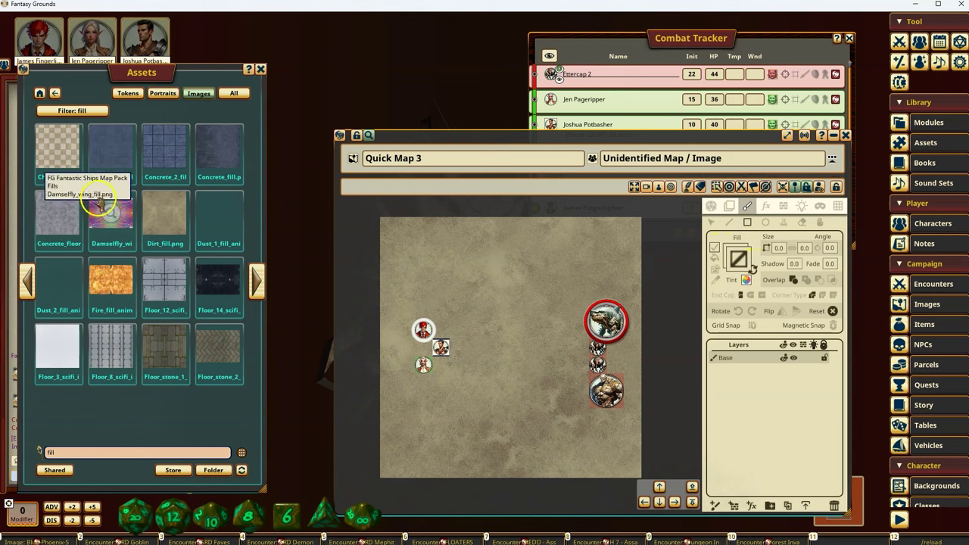
{"action": "left_click", "coordinate": [726, 357]}
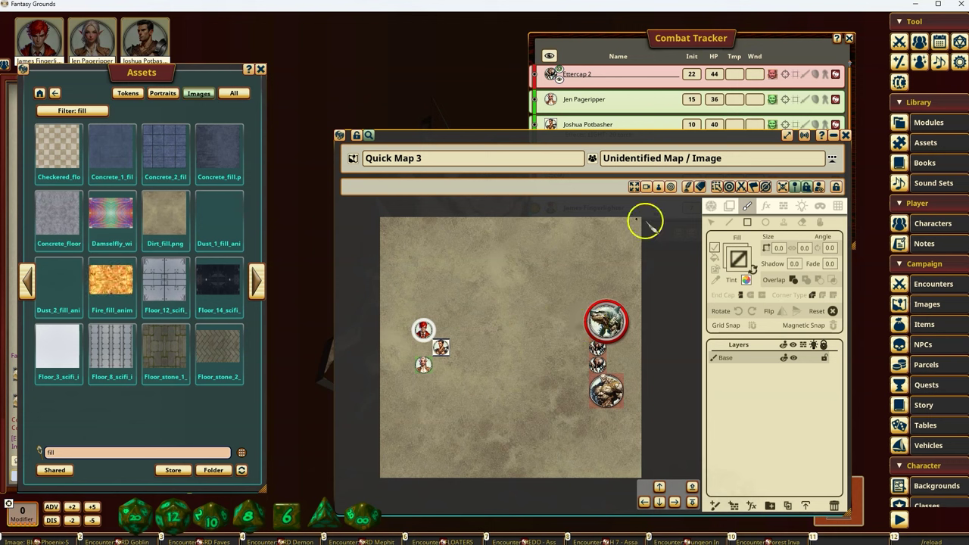
{"action": "left_click", "coordinate": [713, 224]}
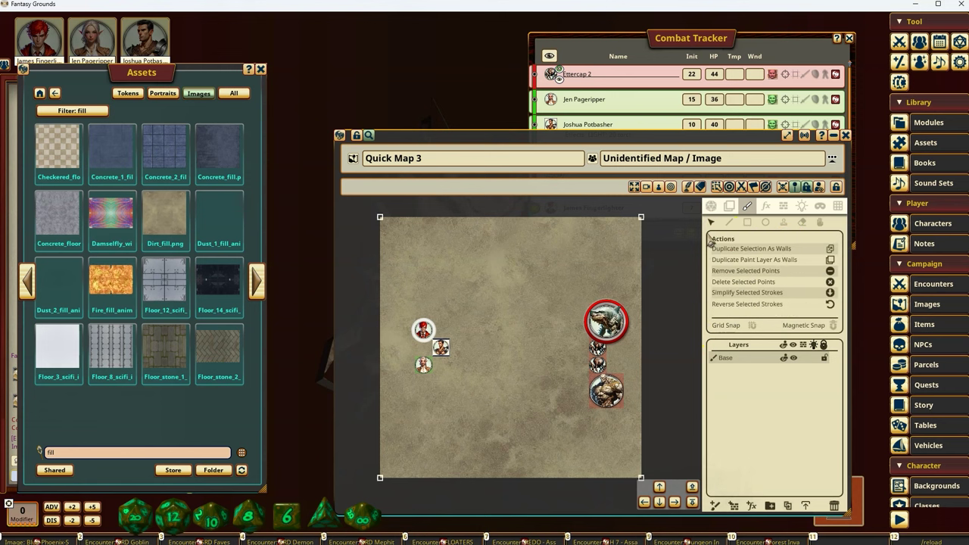
{"action": "left_click", "coordinate": [846, 135]}
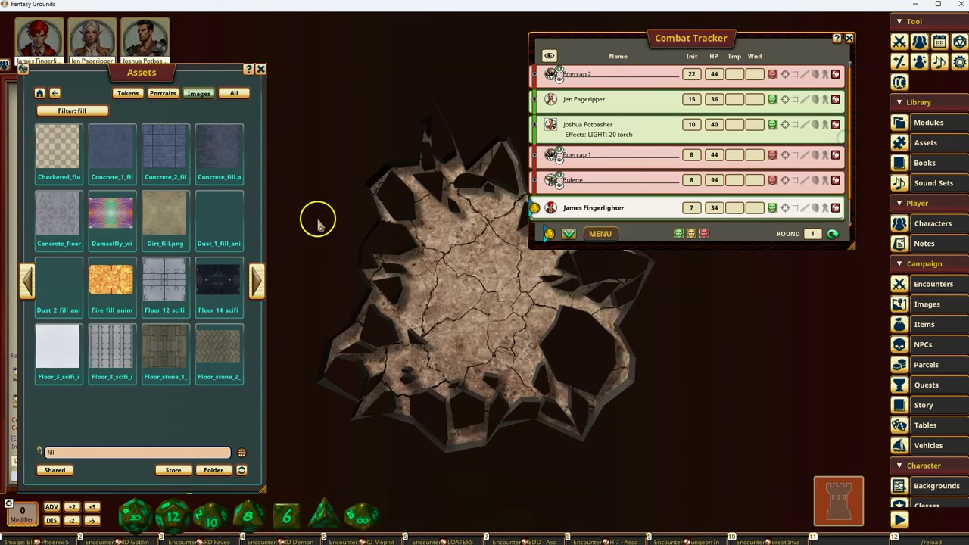
Start a Quick Map from the herringbone Floor_stone_2 asset, use it as a fill, and set the map size to Large
{"action": "left_click", "coordinate": [216, 350]}
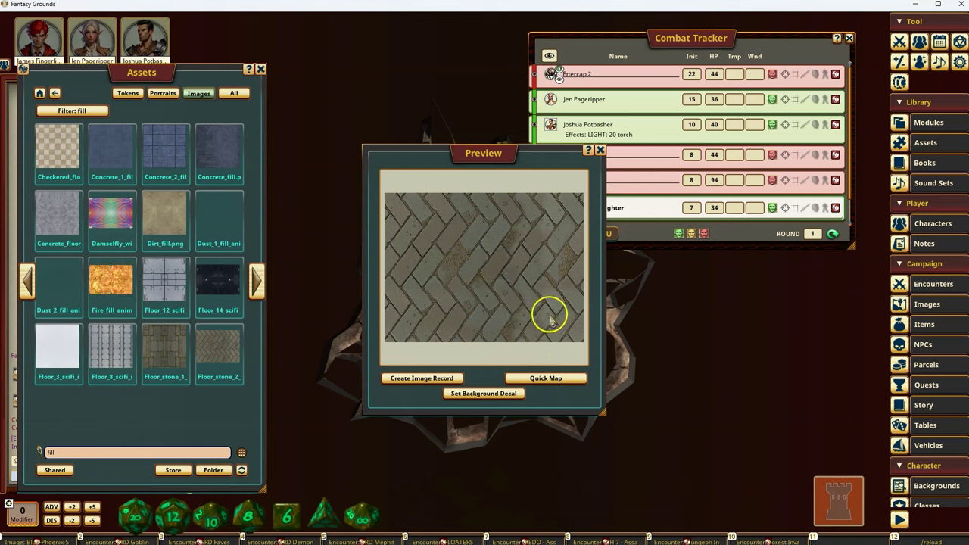
{"action": "left_click", "coordinate": [560, 377]}
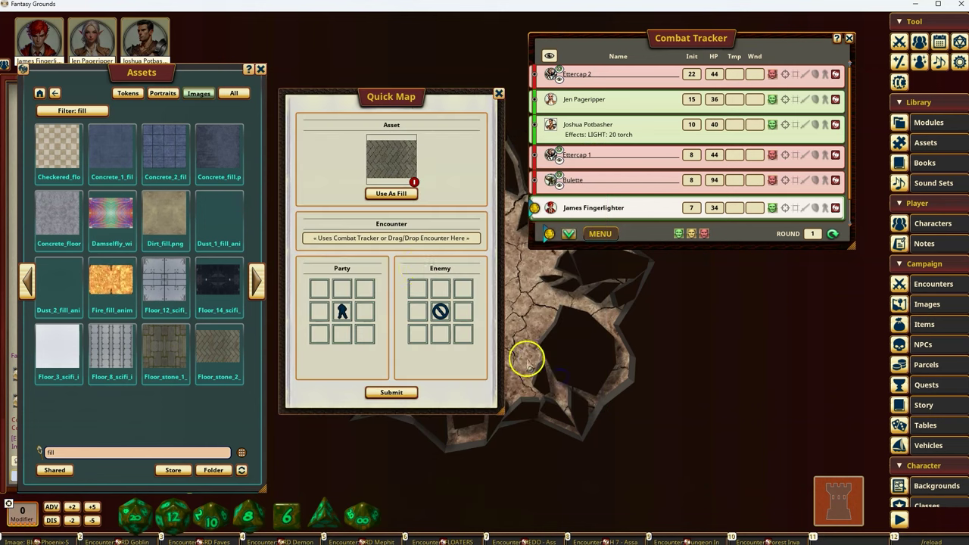
{"action": "left_click_drag", "start_coordinate": [449, 167], "coordinate": [480, 194]}
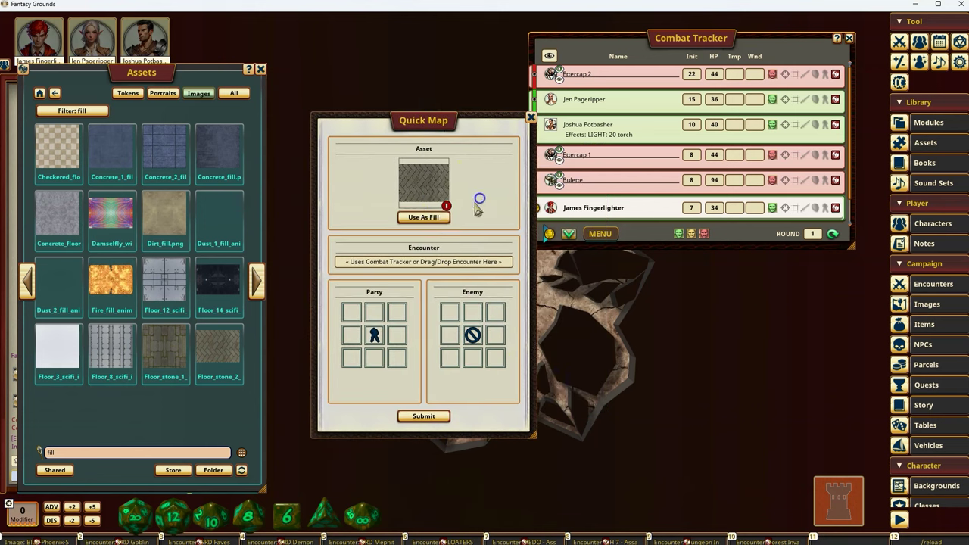
{"action": "left_click", "coordinate": [441, 218]}
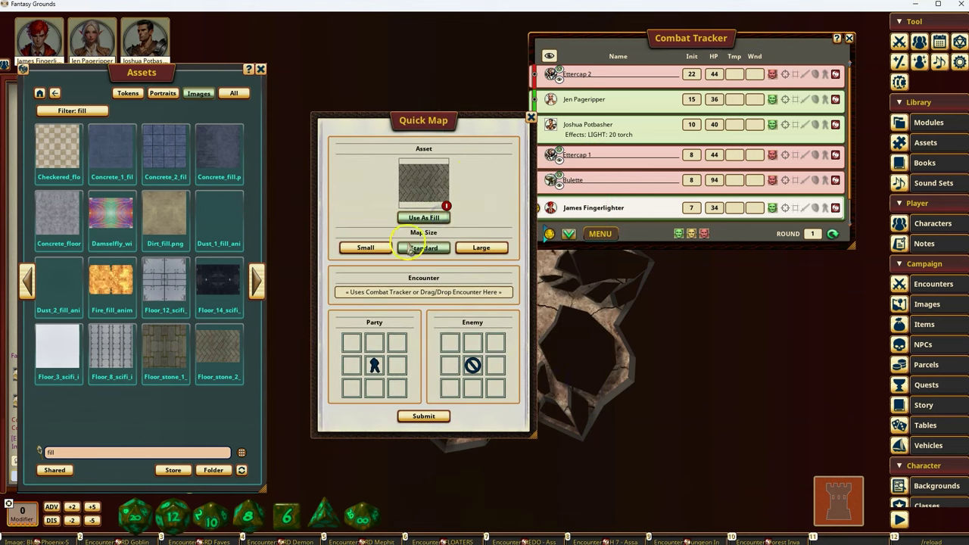
{"action": "left_click", "coordinate": [483, 252]}
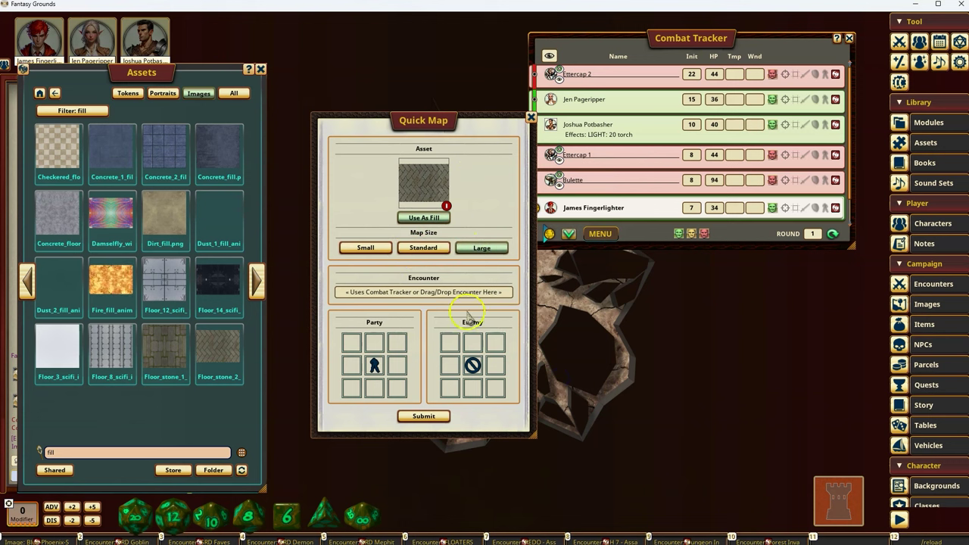
Place the party at top-centre, spread the enemies over the centre and the three bottom positions, and create the Quick Map
{"action": "left_click", "coordinate": [384, 343]}
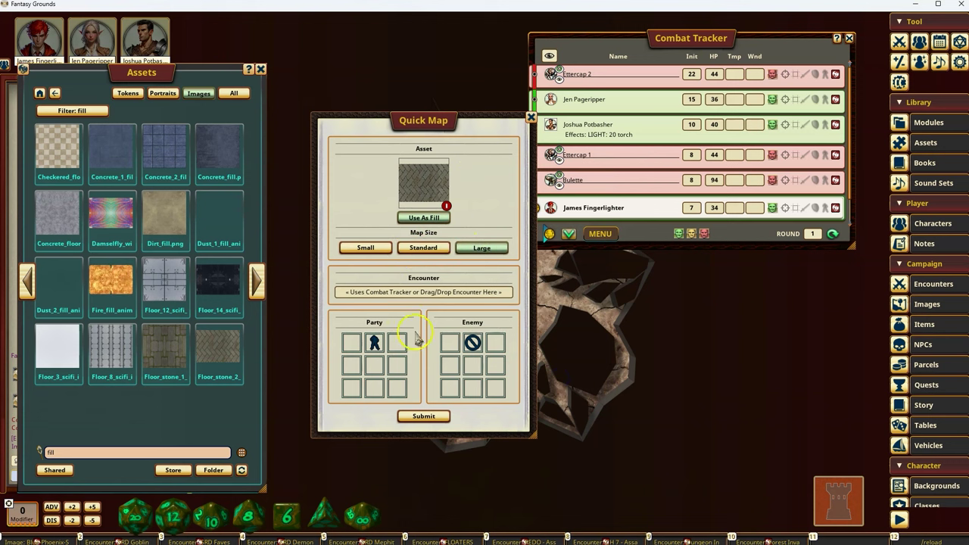
{"action": "left_click", "coordinate": [470, 372]}
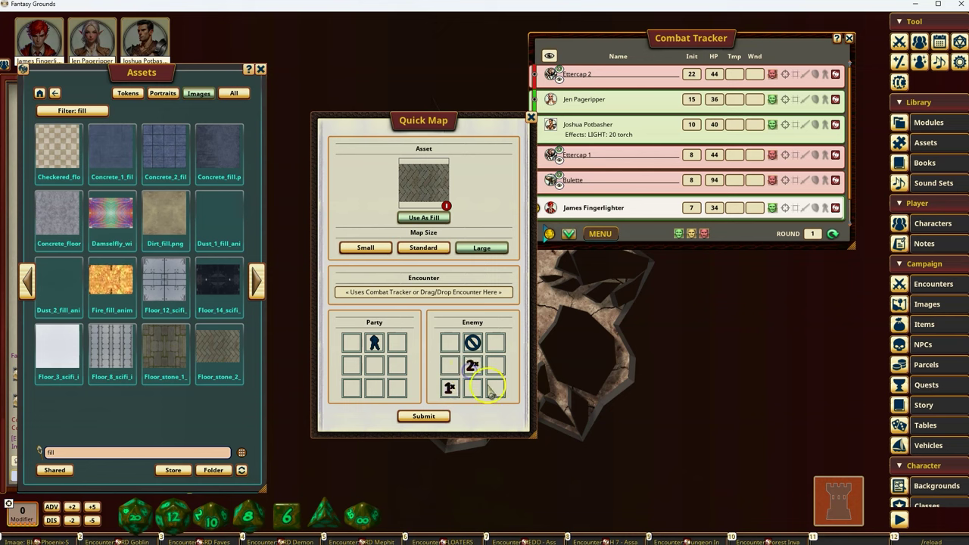
{"action": "left_click", "coordinate": [424, 417]}
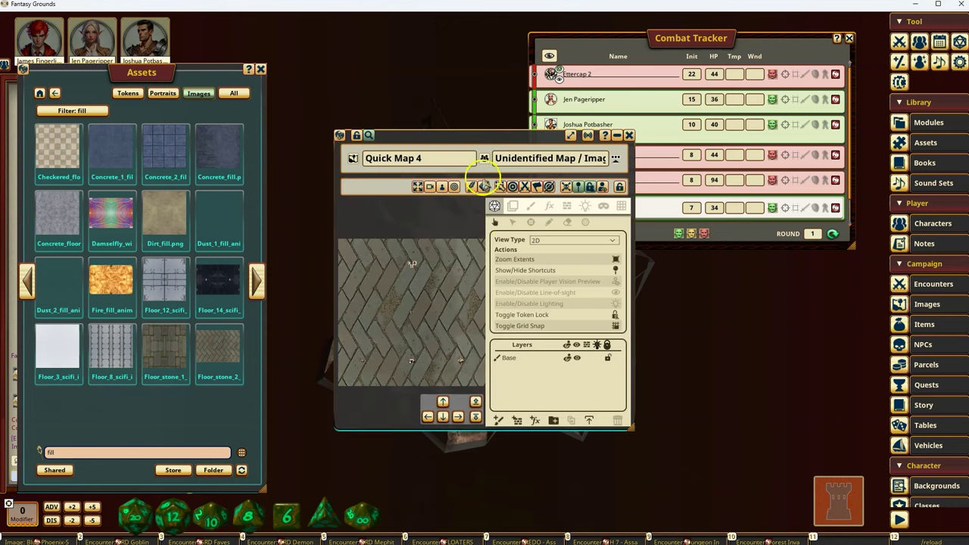
Enlarge the Quick Map 4 window and examine where the party and enemy groups stand on the large stone map
{"action": "left_click", "coordinate": [541, 79]}
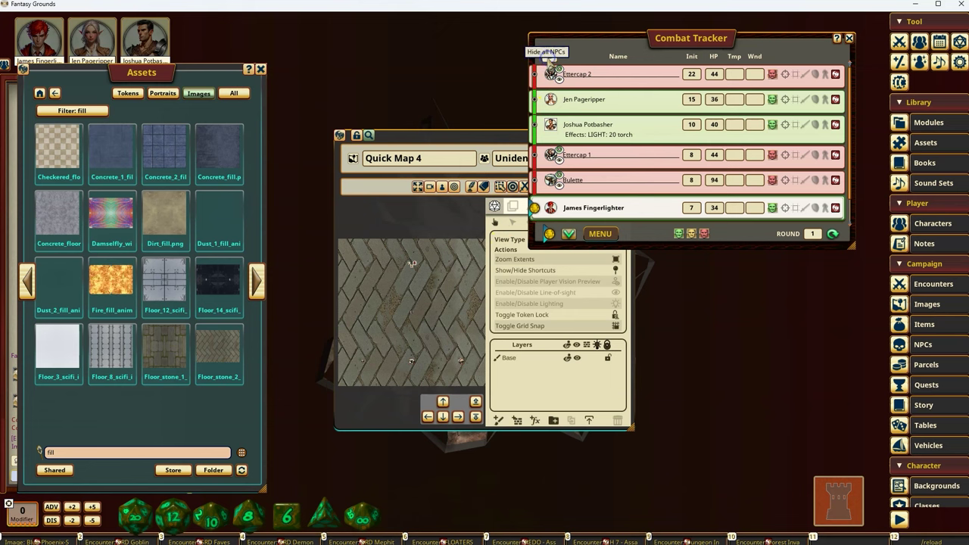
{"action": "scroll", "coordinate": [449, 244], "scroll_direction": "up", "scroll_amount": 2}
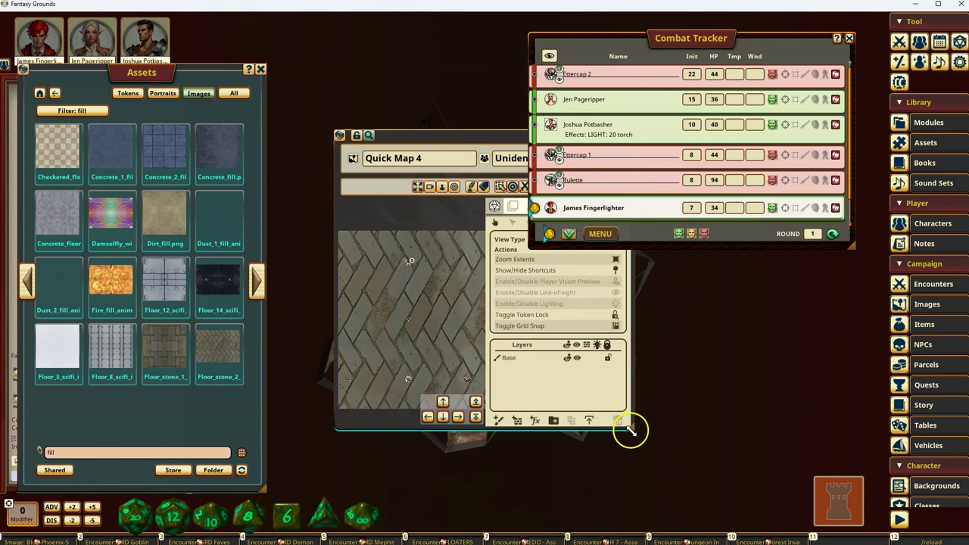
{"action": "left_click_drag", "start_coordinate": [630, 427], "coordinate": [752, 490]}
{"action": "scroll", "coordinate": [483, 362], "scroll_direction": "up", "scroll_amount": 1}
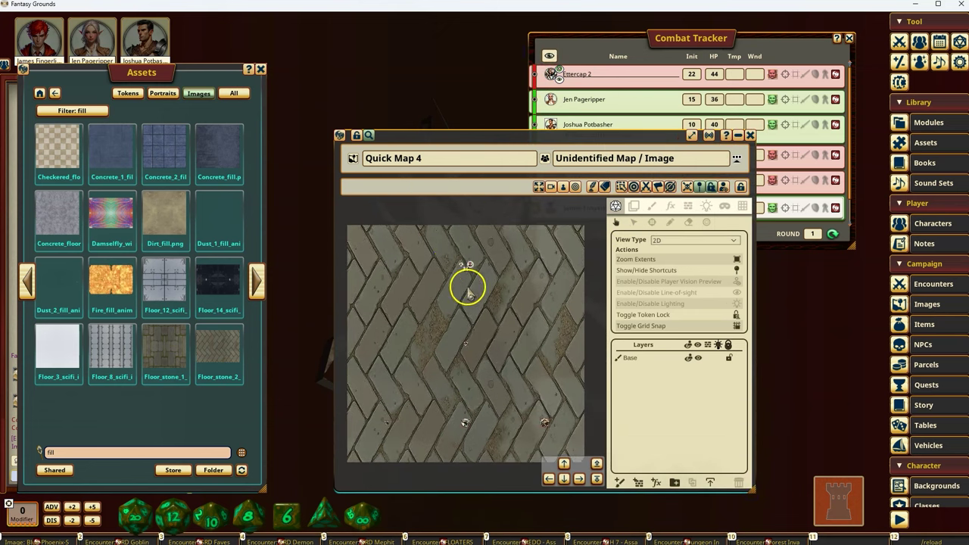
{"action": "scroll", "coordinate": [514, 386], "scroll_direction": "up", "scroll_amount": 1}
{"action": "scroll", "coordinate": [500, 386], "scroll_direction": "up", "scroll_amount": 1}
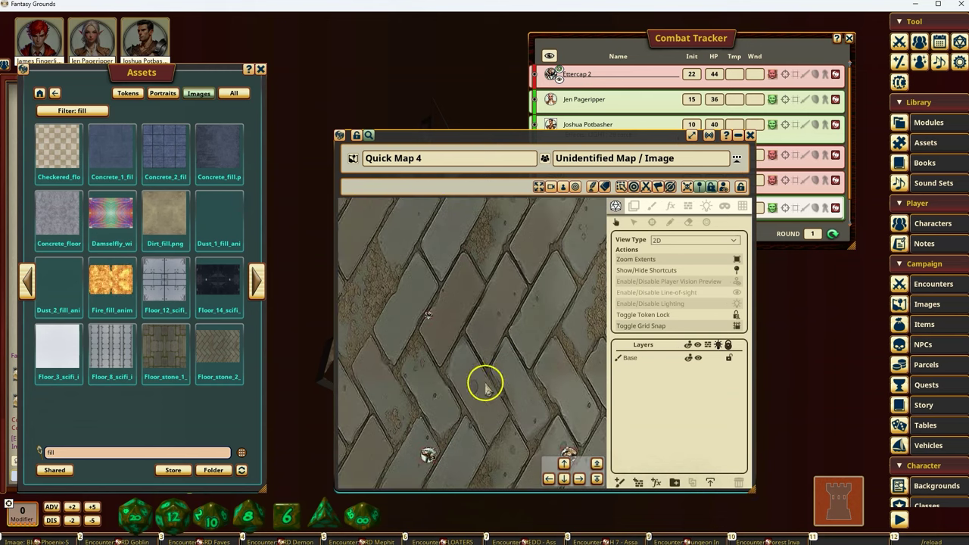
{"action": "scroll", "coordinate": [422, 335], "scroll_direction": "up", "scroll_amount": 1}
{"action": "scroll", "coordinate": [448, 369], "scroll_direction": "up", "scroll_amount": 1}
{"action": "scroll", "coordinate": [448, 375], "scroll_direction": "down", "scroll_amount": 1}
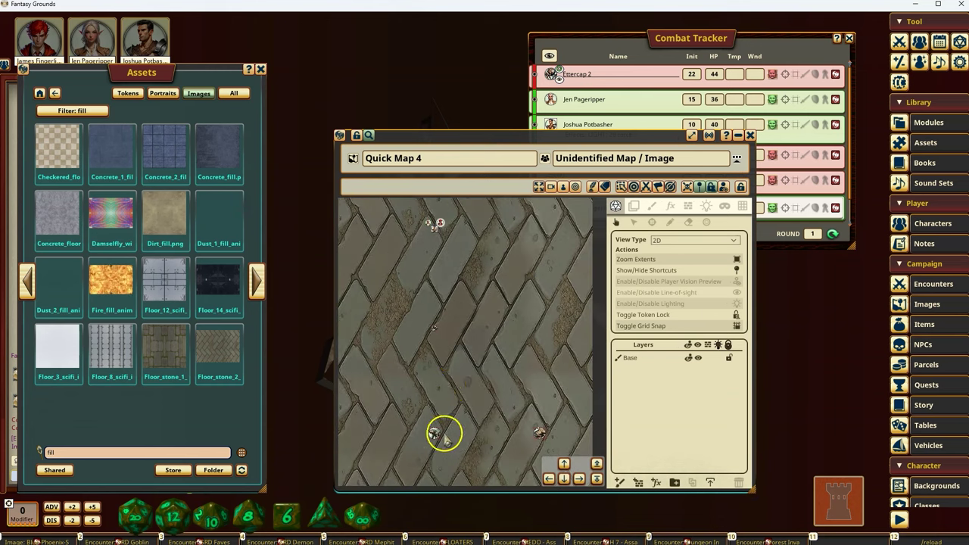
{"action": "scroll", "coordinate": [445, 428], "scroll_direction": "down", "scroll_amount": 1}
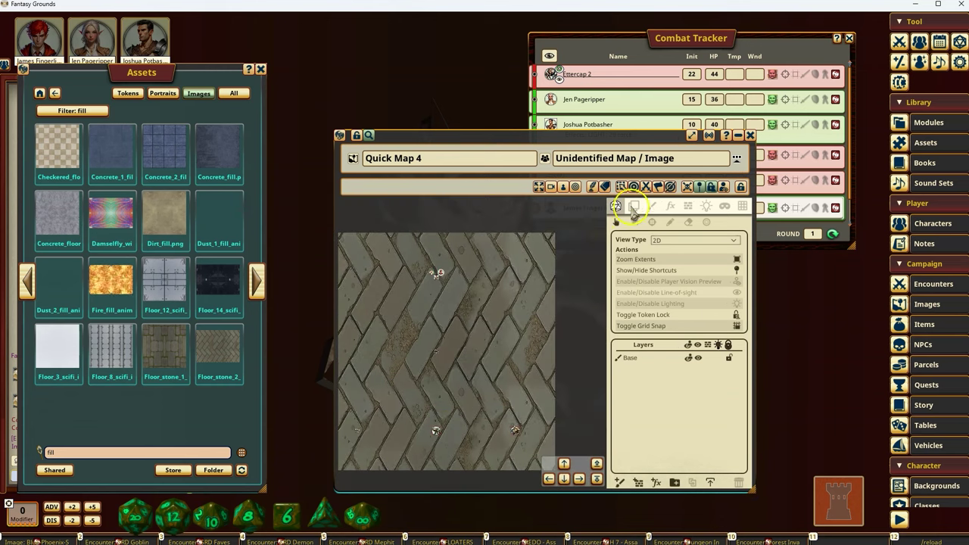
Select the Base layer of Quick Map 4 and scale its herringbone stone fill down with Edit Filled Strokes
{"action": "left_click", "coordinate": [650, 205]}
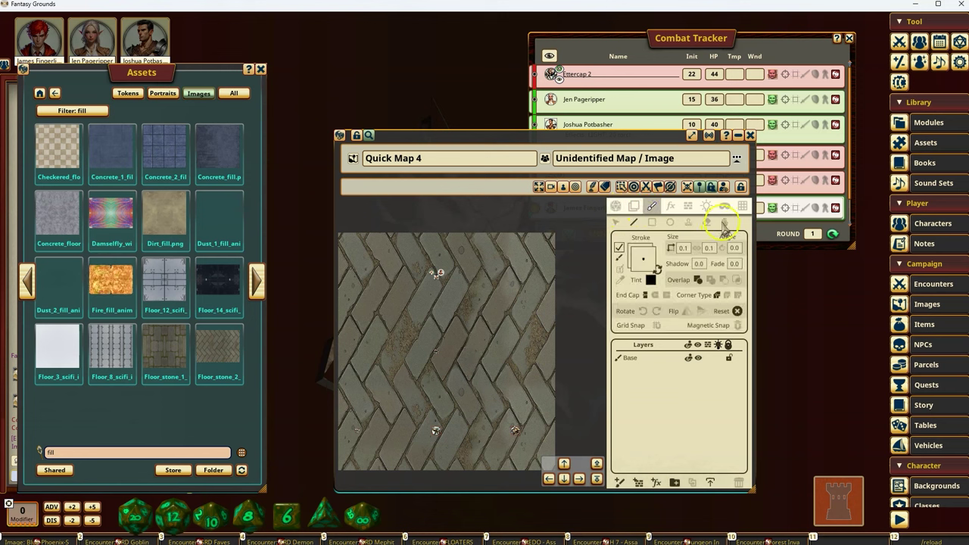
{"action": "left_click", "coordinate": [724, 223]}
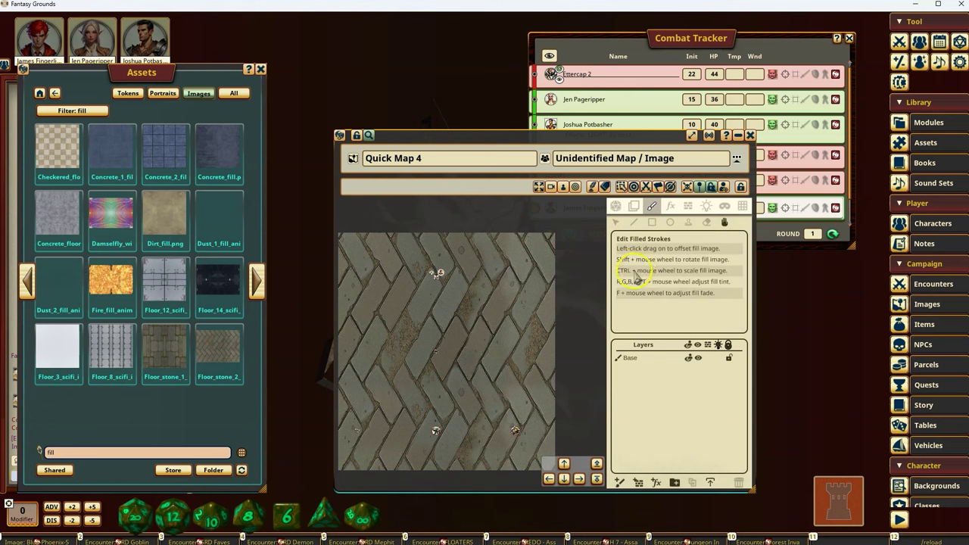
{"action": "scroll", "coordinate": [500, 340], "scroll_direction": "down", "scroll_amount": 2}
{"action": "scroll", "coordinate": [493, 340], "scroll_direction": "up", "scroll_amount": 1}
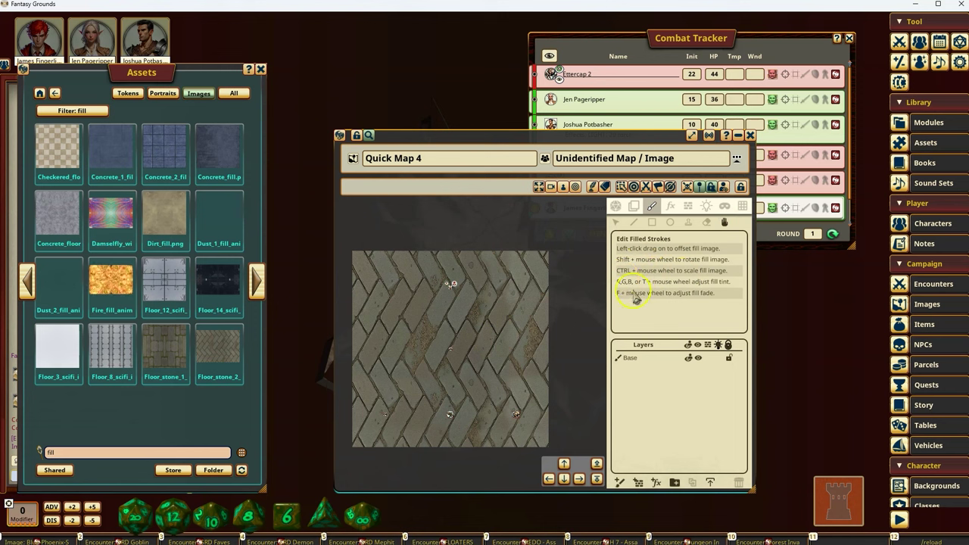
{"action": "left_click", "coordinate": [634, 360]}
{"action": "scroll", "coordinate": [460, 364], "scroll_direction": "down", "scroll_amount": 3}
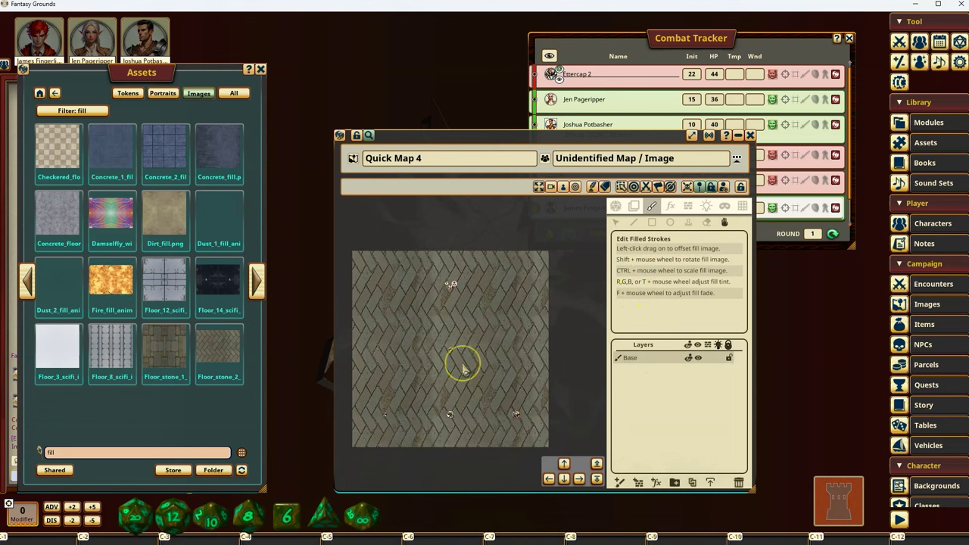
{"action": "scroll", "coordinate": [464, 369], "scroll_direction": "down", "scroll_amount": 4}
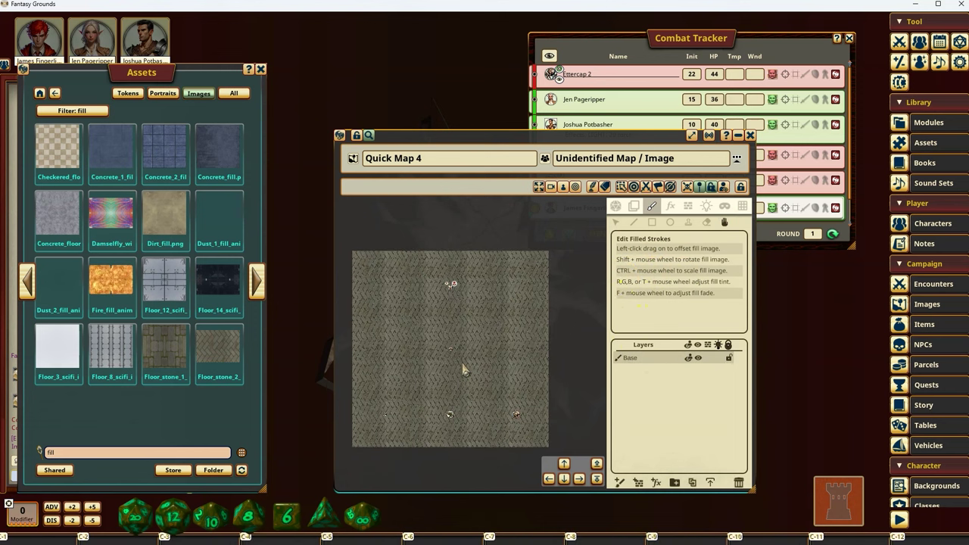
Examine the size of the rescaled stone tiles against the enemy and party tokens across Quick Map 4
{"action": "scroll", "coordinate": [468, 405], "scroll_direction": "up", "scroll_amount": 6}
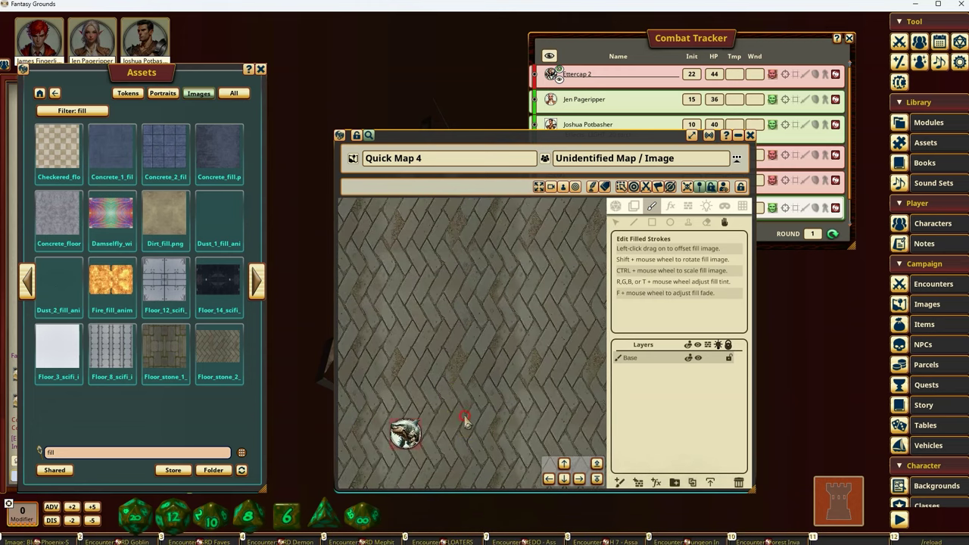
{"action": "left_click_drag", "start_coordinate": [465, 417], "coordinate": [528, 333]}
{"action": "left_click_drag", "start_coordinate": [758, 441], "coordinate": [731, 177]}
{"action": "left_click_drag", "start_coordinate": [459, 459], "coordinate": [625, 533]}
{"action": "left_click_drag", "start_coordinate": [599, 316], "coordinate": [558, 407]}
{"action": "left_click_drag", "start_coordinate": [598, 435], "coordinate": [314, 302]}
{"action": "scroll", "coordinate": [557, 374], "scroll_direction": "down", "scroll_amount": 8}
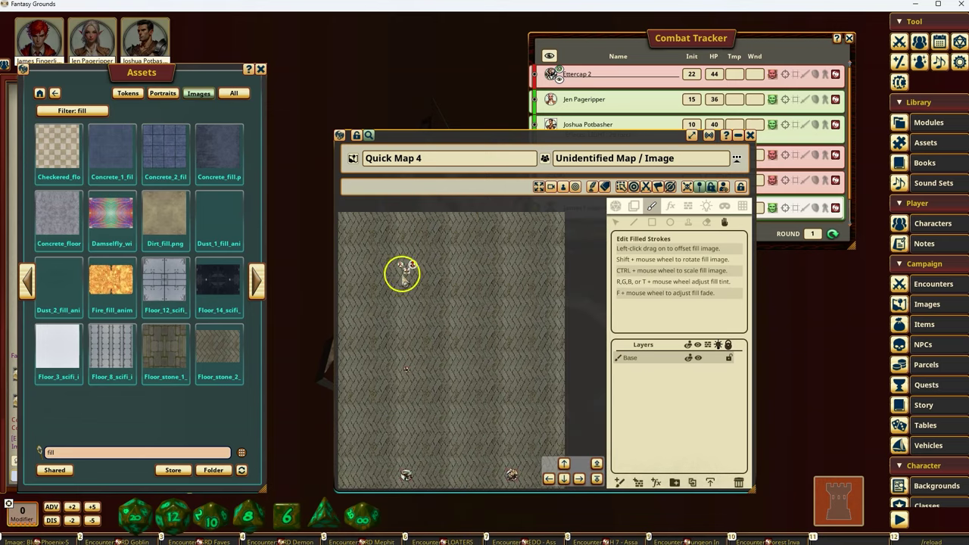
{"action": "scroll", "coordinate": [420, 303], "scroll_direction": "up", "scroll_amount": 3}
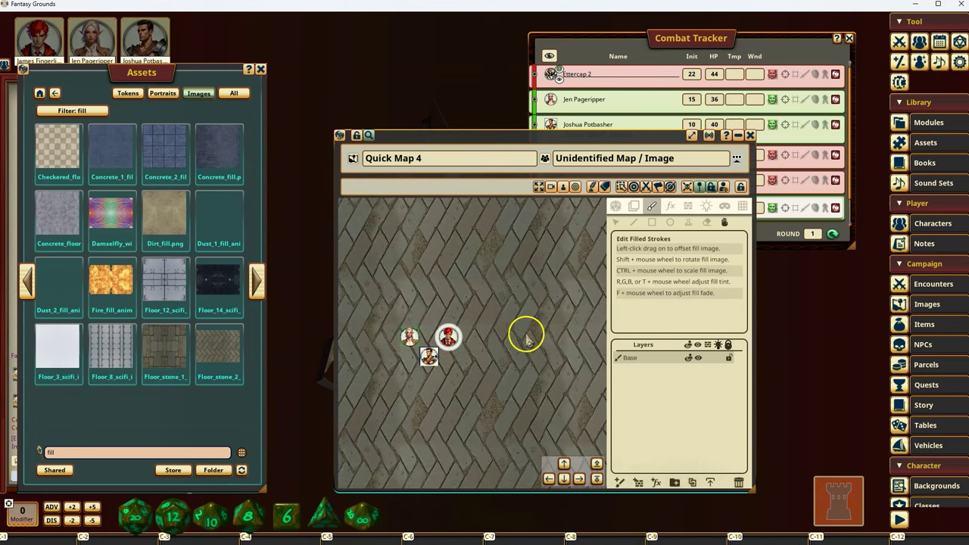
Scale Quick Map 4's herringbone stone fill down further, then fine-tune the stone size while viewing the floor from a token in 3D
{"action": "scroll", "coordinate": [524, 335], "scroll_direction": "down", "scroll_amount": 5}
{"action": "scroll", "coordinate": [524, 341], "scroll_direction": "down", "scroll_amount": 1, "text": "ctrl"}
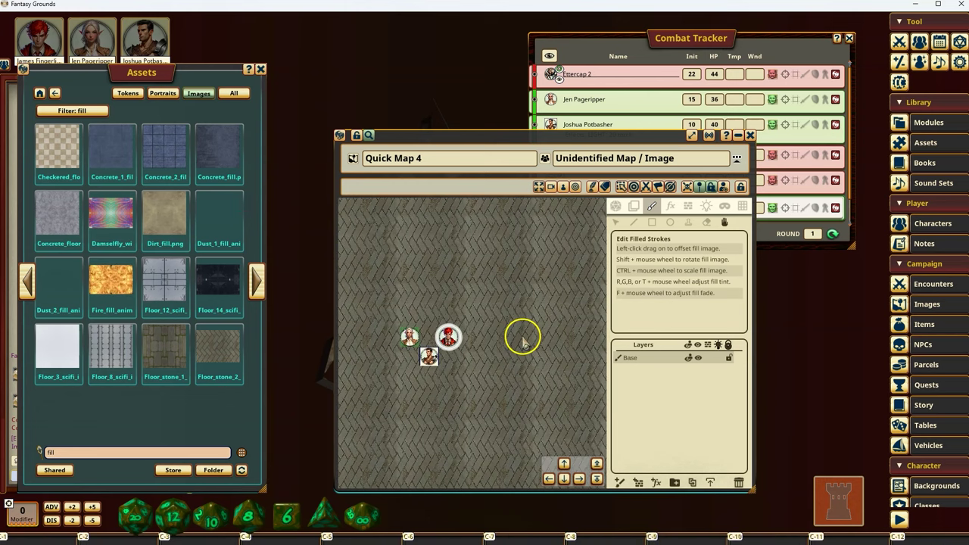
{"action": "left_click", "coordinate": [562, 188]}
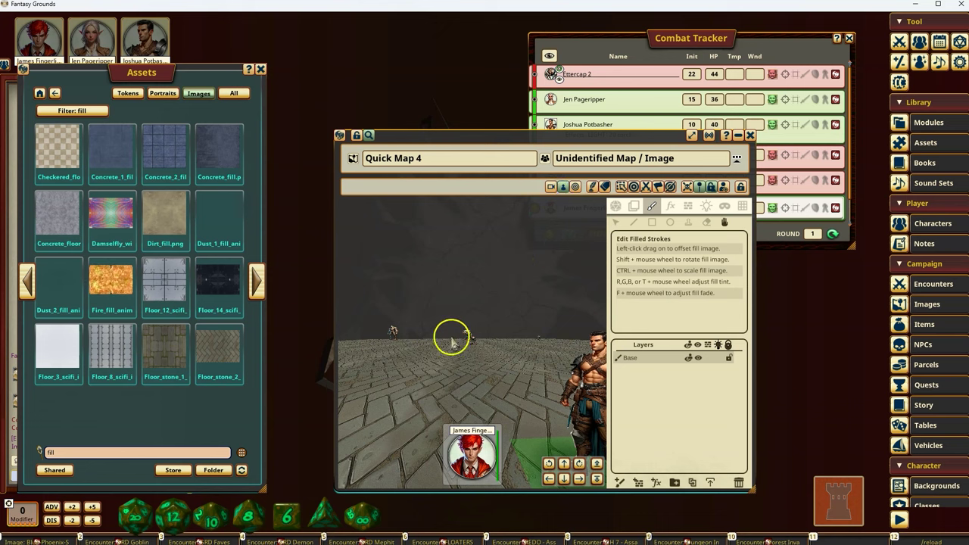
{"action": "left_click_drag", "start_coordinate": [452, 338], "coordinate": [484, 341]}
{"action": "scroll", "coordinate": [460, 382], "scroll_direction": "down", "scroll_amount": 7}
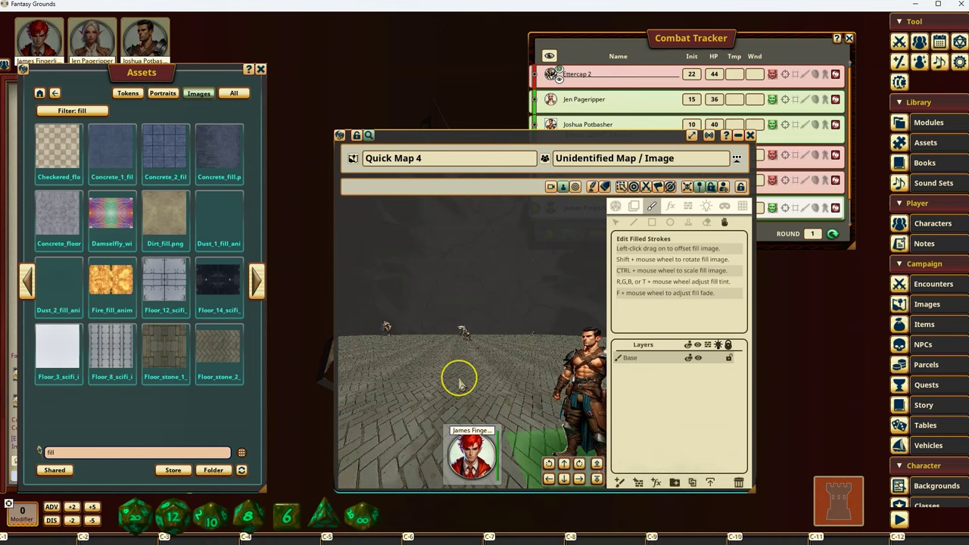
{"action": "scroll", "coordinate": [459, 383], "scroll_direction": "up", "scroll_amount": 5}
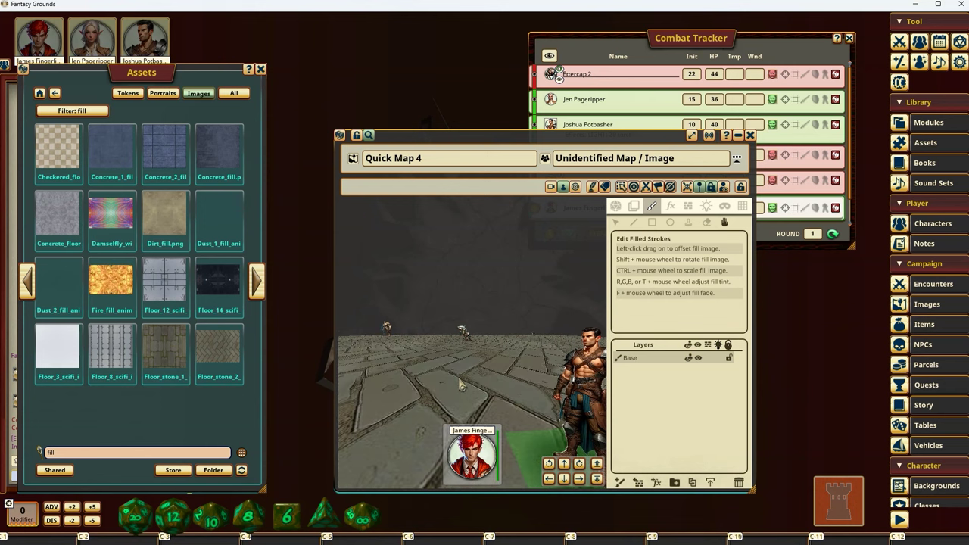
{"action": "scroll", "coordinate": [460, 384], "scroll_direction": "down", "scroll_amount": 2}
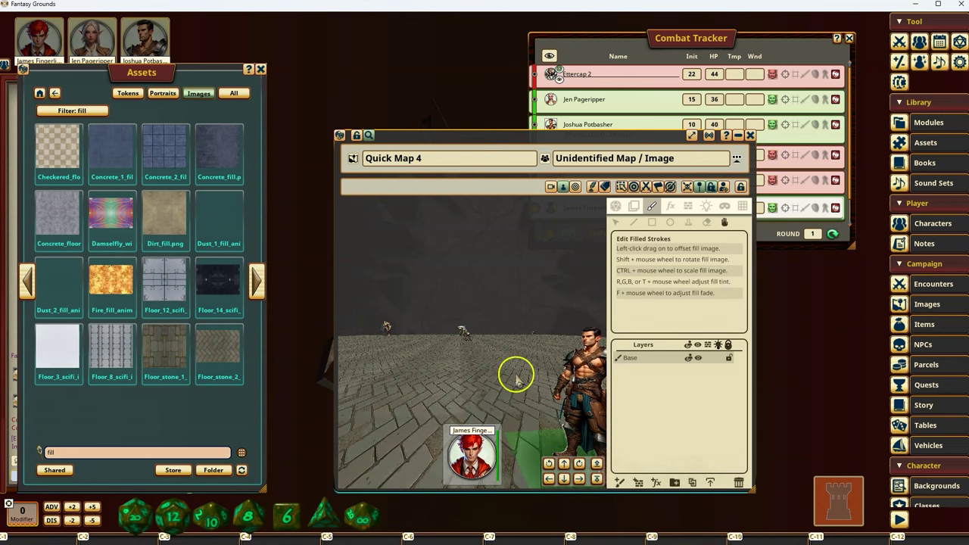
Leave fill editing and activate the selection tool for the paint strokes
{"action": "left_click", "coordinate": [635, 212]}
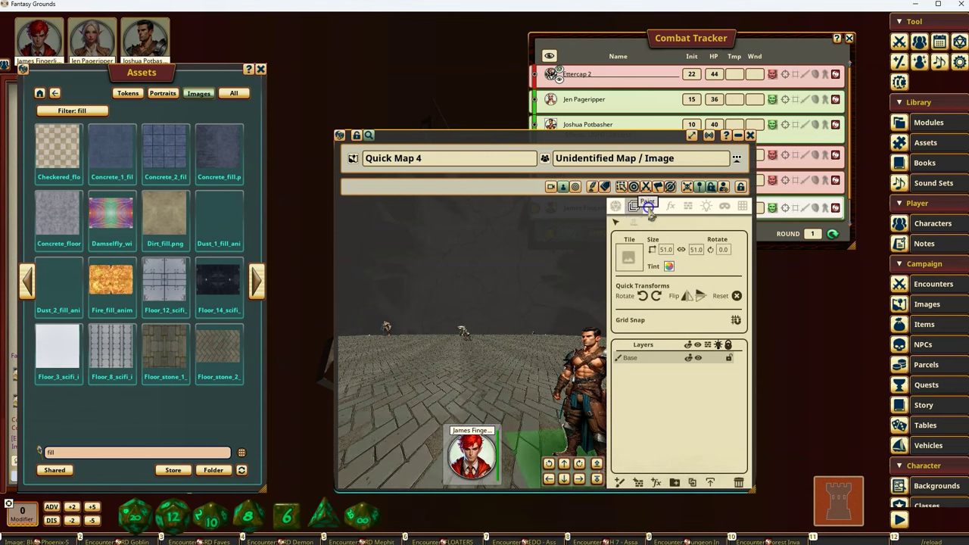
{"action": "left_click", "coordinate": [649, 209]}
{"action": "left_click", "coordinate": [617, 223]}
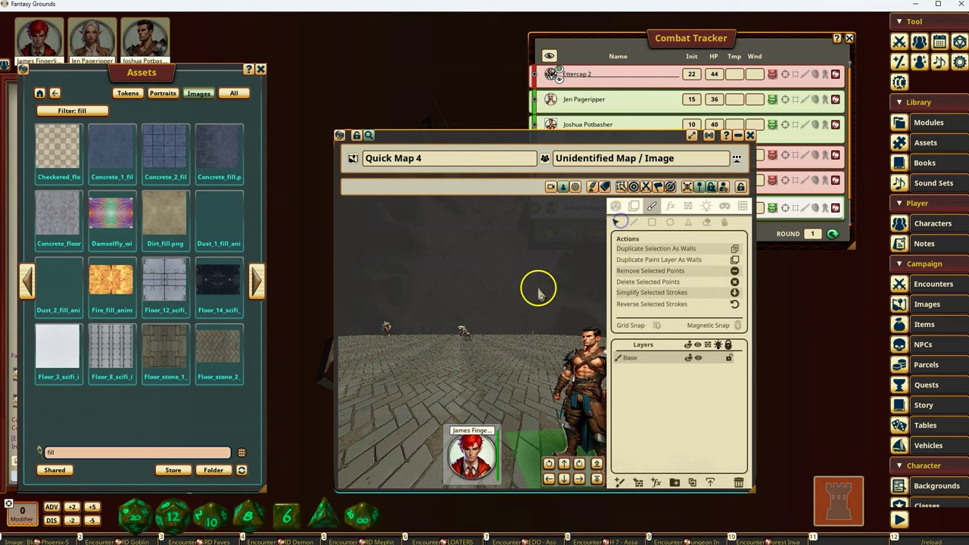
Return Quick Map 4 to the 2D view and examine the whole map and the enemy positions
{"action": "left_click", "coordinate": [563, 187]}
{"action": "scroll", "coordinate": [505, 324], "scroll_direction": "down", "scroll_amount": 5}
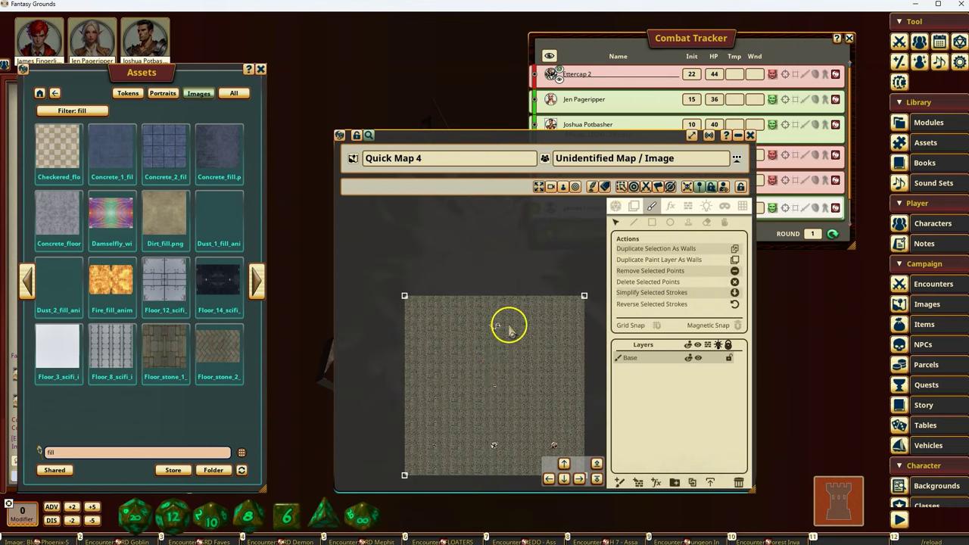
{"action": "left_click_drag", "start_coordinate": [501, 374], "coordinate": [478, 325]}
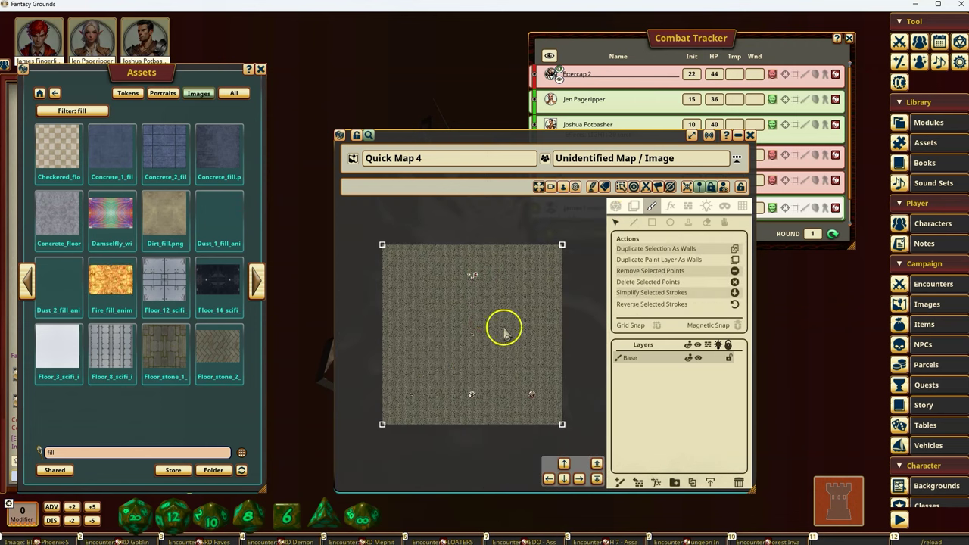
{"action": "scroll", "coordinate": [499, 327], "scroll_direction": "up", "scroll_amount": 5}
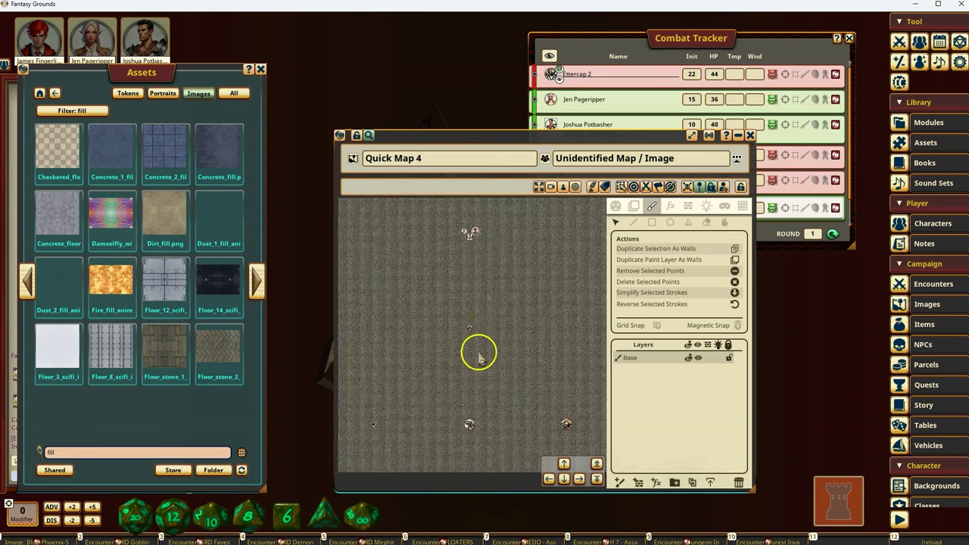
{"action": "left_click_drag", "start_coordinate": [506, 342], "coordinate": [553, 306]}
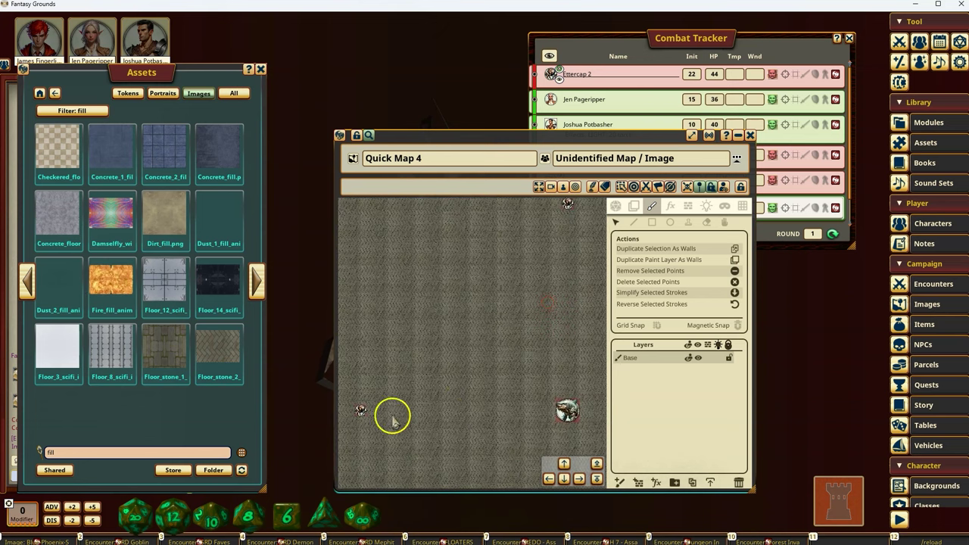
{"action": "left_click_drag", "start_coordinate": [564, 381], "coordinate": [243, 369]}
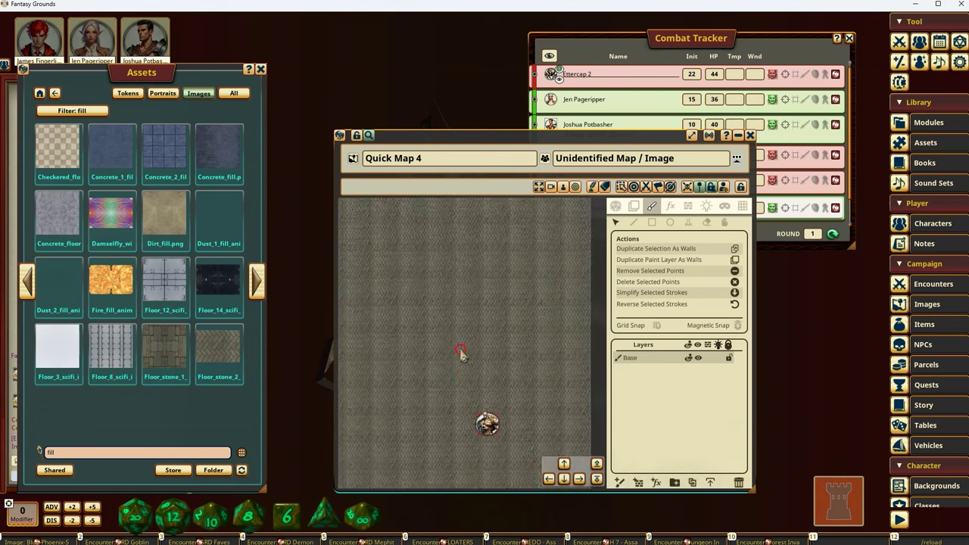
Close the Quick Map 4 and Assets windows and open the Undead Invaders encounter in an enlarged window
{"action": "left_click", "coordinate": [749, 137]}
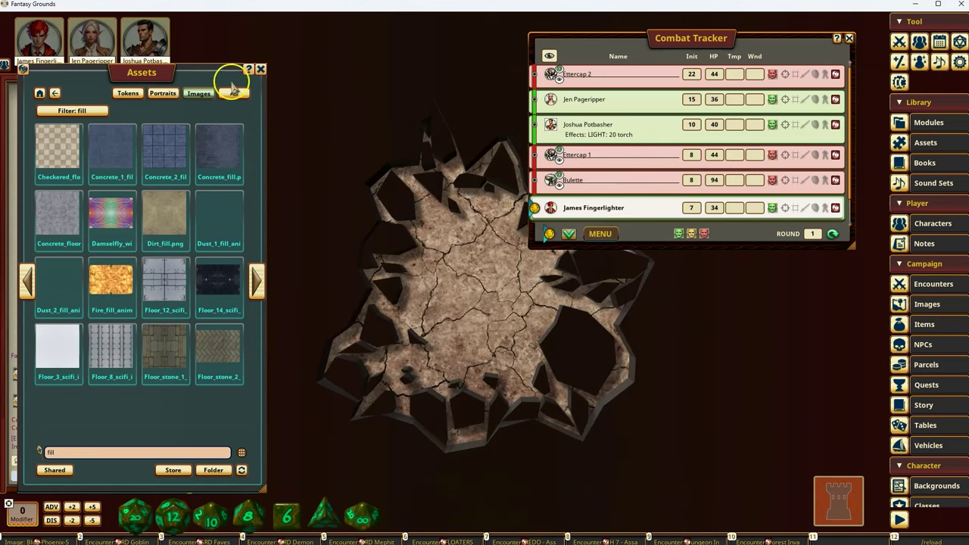
{"action": "left_click", "coordinate": [260, 69]}
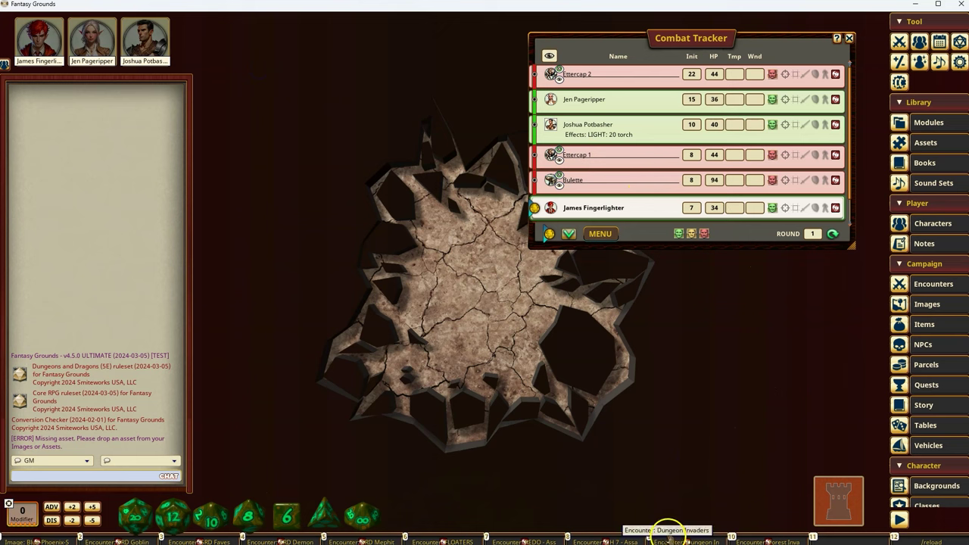
{"action": "left_click", "coordinate": [670, 539]}
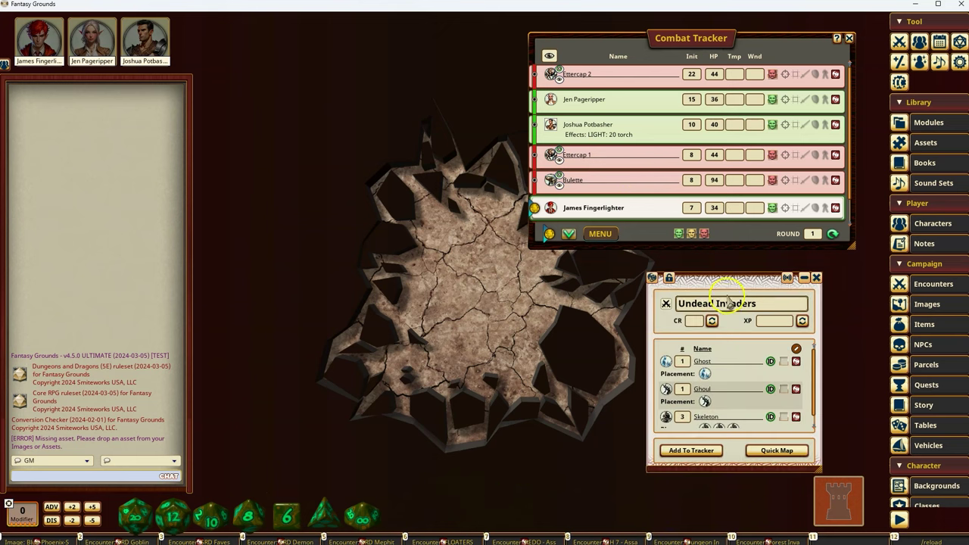
{"action": "left_click_drag", "start_coordinate": [733, 277], "coordinate": [451, 184]}
{"action": "left_click_drag", "start_coordinate": [541, 375], "coordinate": [559, 454]}
Remove all enemies from the Combat Tracker and move the Undead Invaders encounter clear of the map area
{"action": "left_click", "coordinate": [600, 233]}
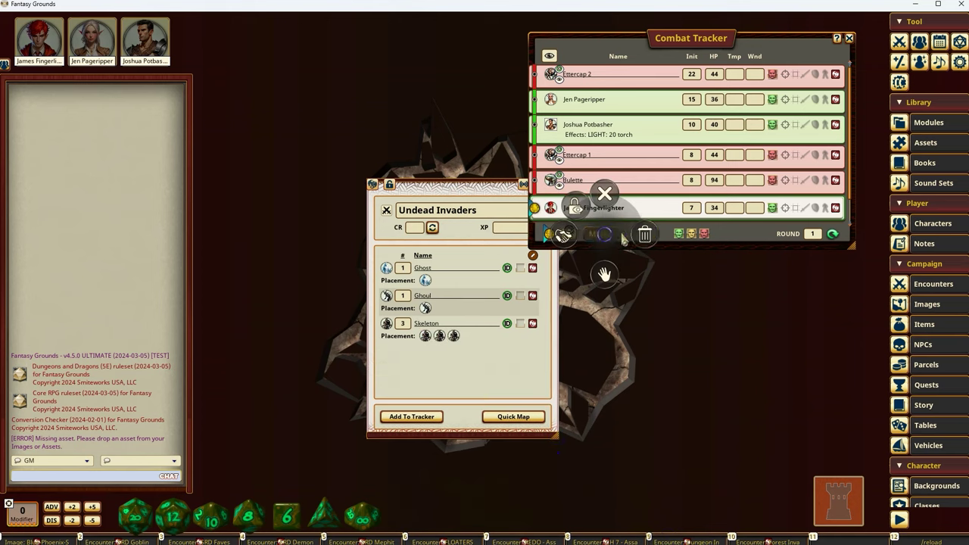
{"action": "left_click", "coordinate": [639, 193]}
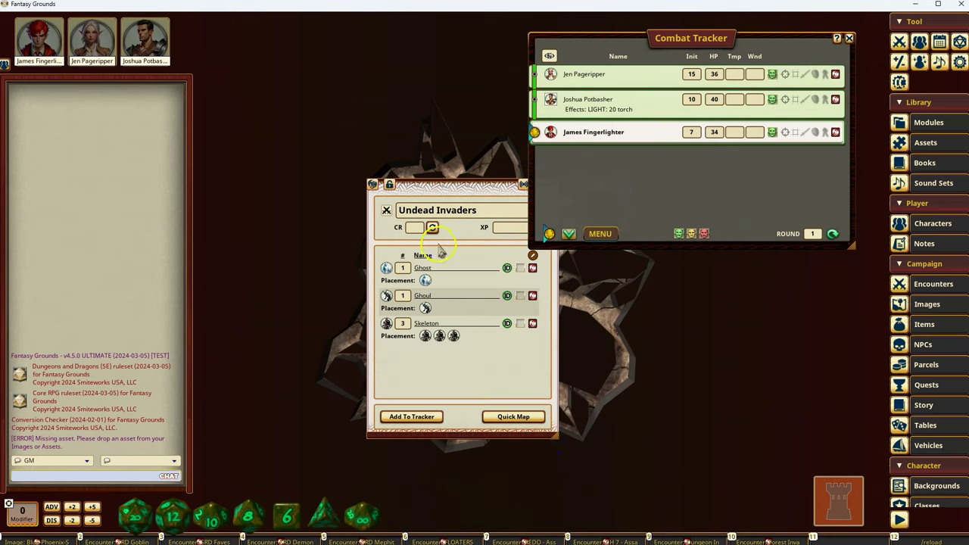
{"action": "left_click", "coordinate": [453, 189]}
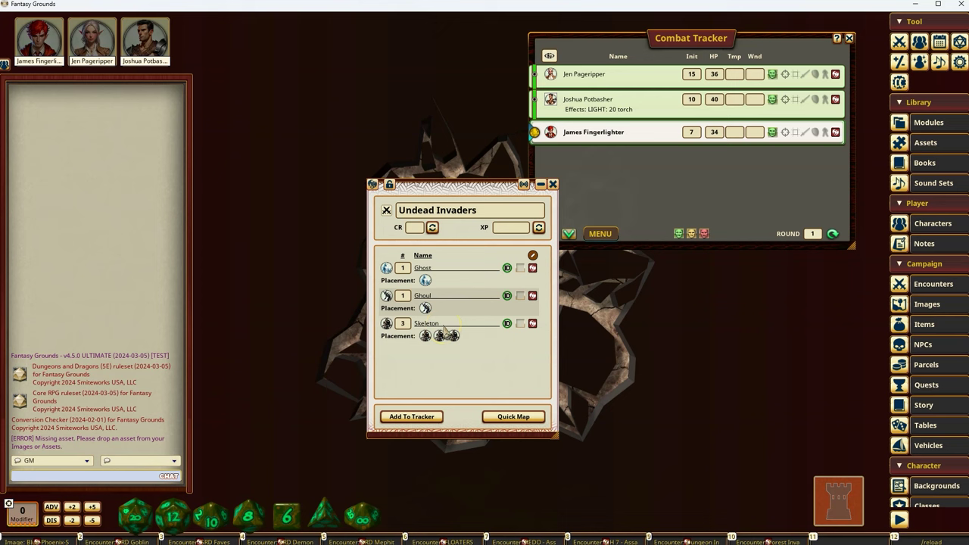
{"action": "left_click_drag", "start_coordinate": [471, 199], "coordinate": [739, 242]}
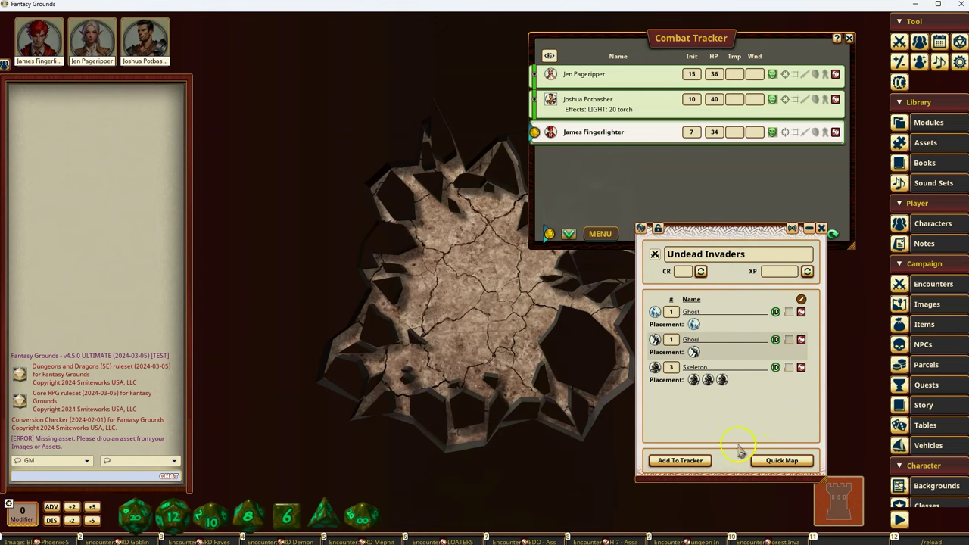
Start a Quick Map from the Undead Invaders encounter and filter the image assets by "cemetery"
{"action": "left_click", "coordinate": [777, 460]}
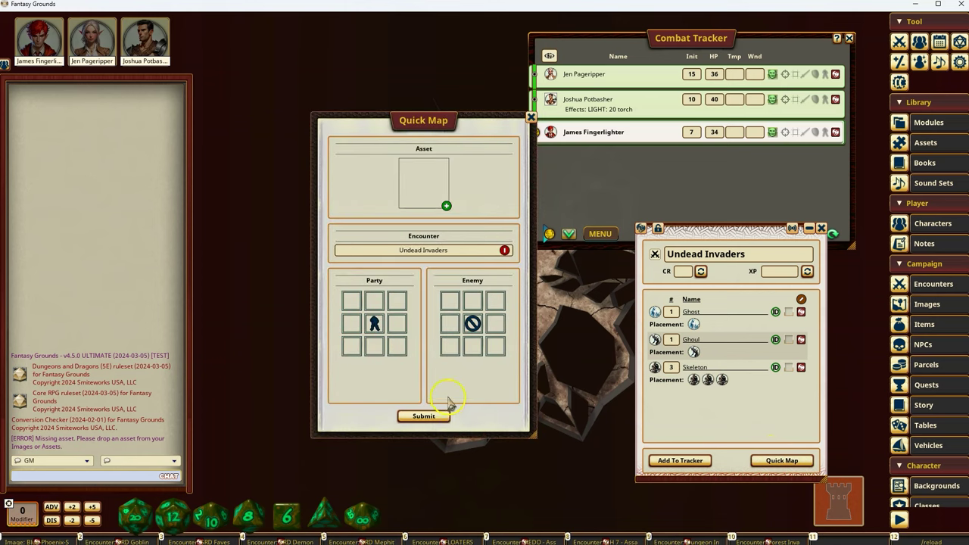
{"action": "left_click", "coordinate": [425, 186]}
{"action": "left_click", "coordinate": [151, 453]}
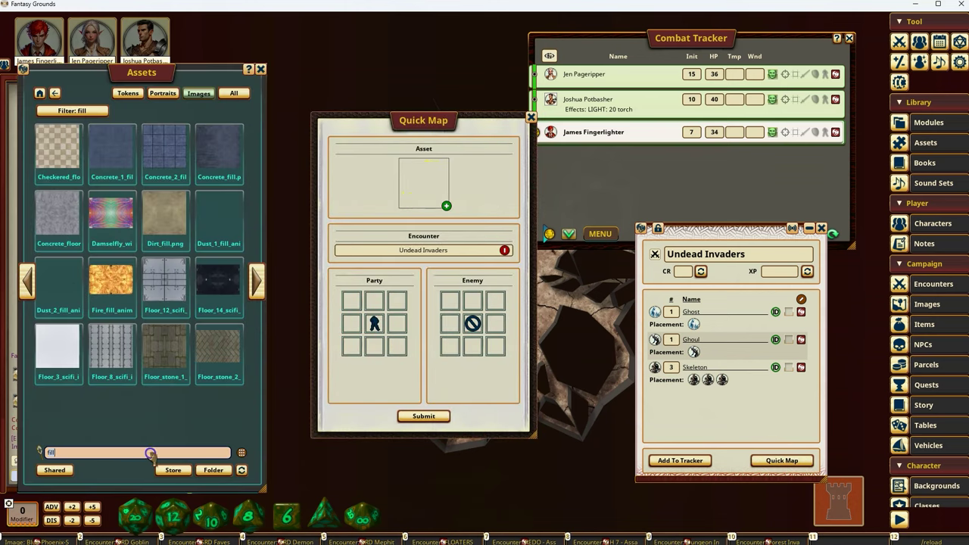
{"action": "key", "text": "BackSpace"}
{"action": "key", "text": "BackSpace"}
{"action": "key", "text": "BackSpace"}
{"action": "key", "text": "BackSpace"}
{"action": "type", "text": "cemetery"}
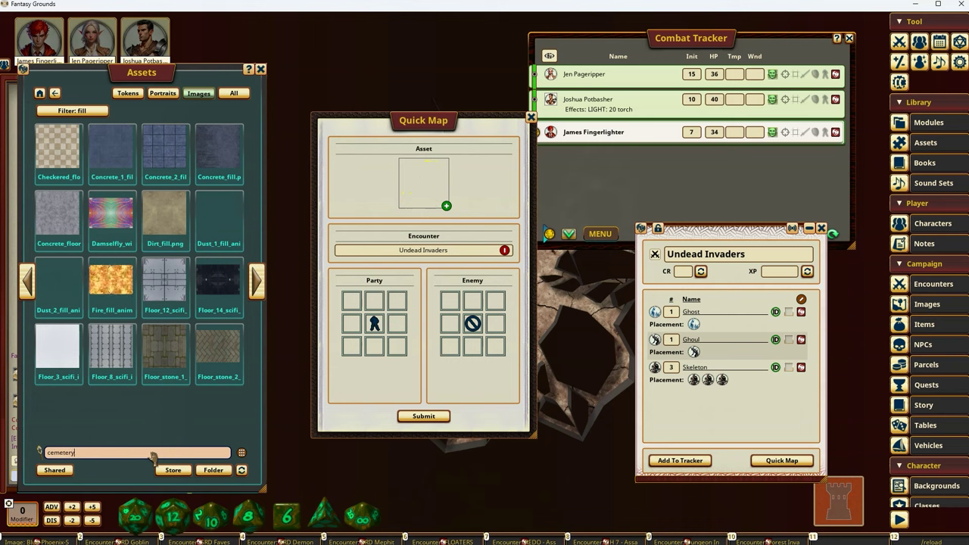
{"action": "key", "text": "Return"}
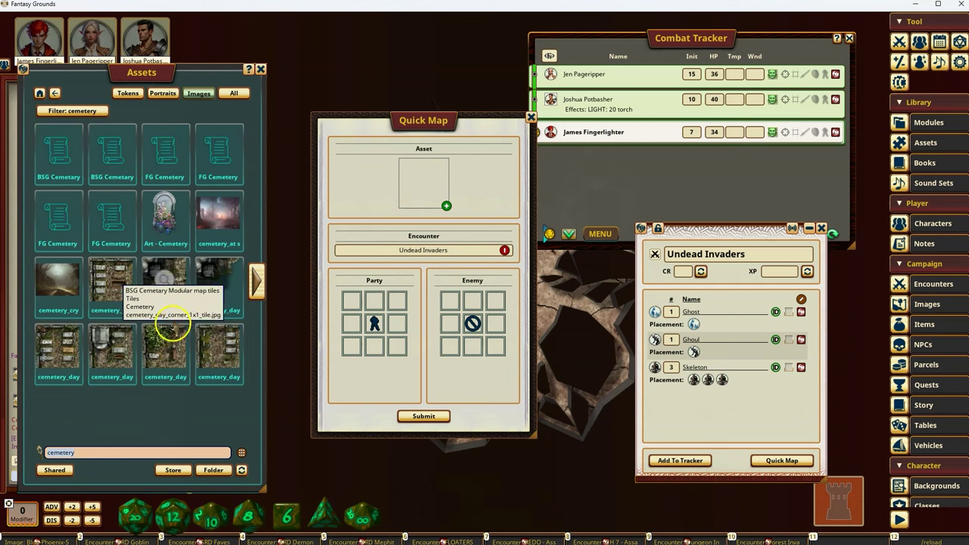
Assign a cemetery_day tile, place the party bottom-right and the enemies bottom-left, centre, middle-right and top-centre, and create the Quick Map
{"action": "left_click_drag", "start_coordinate": [198, 327], "coordinate": [424, 182]}
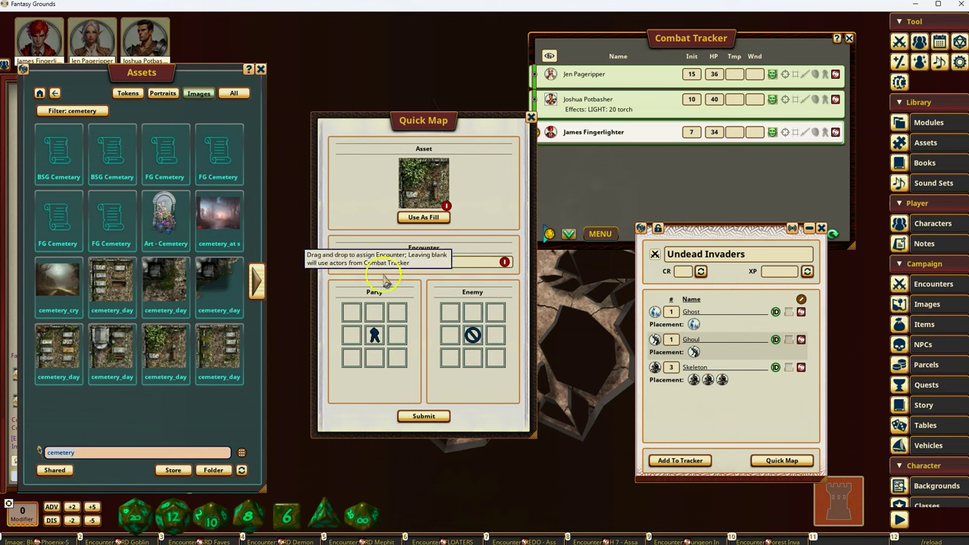
{"action": "left_click", "coordinate": [399, 362]}
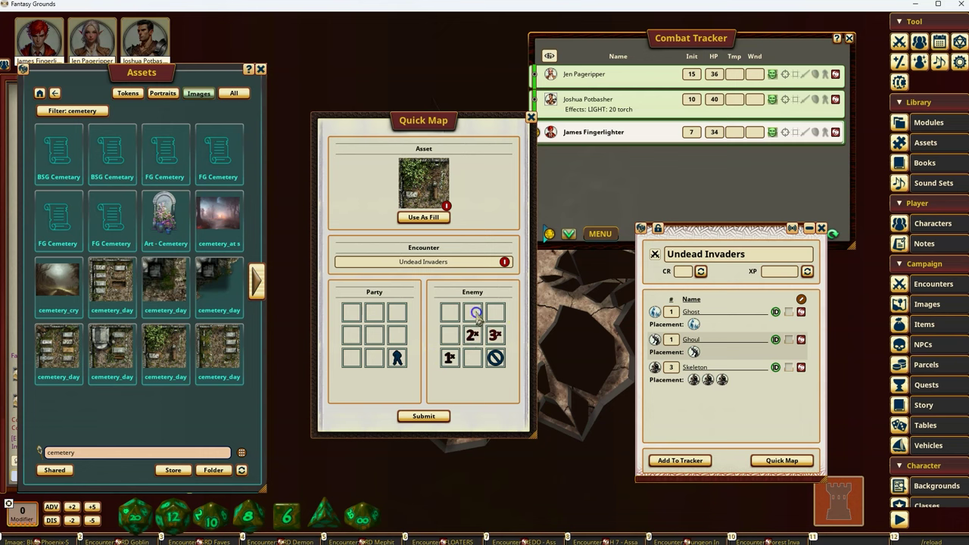
{"action": "left_click", "coordinate": [413, 414]}
Toggle the enemies' visibility in the Combat Tracker and inspect Quick Map 5 in Token View 3D in an enlarged window
{"action": "left_click", "coordinate": [547, 55]}
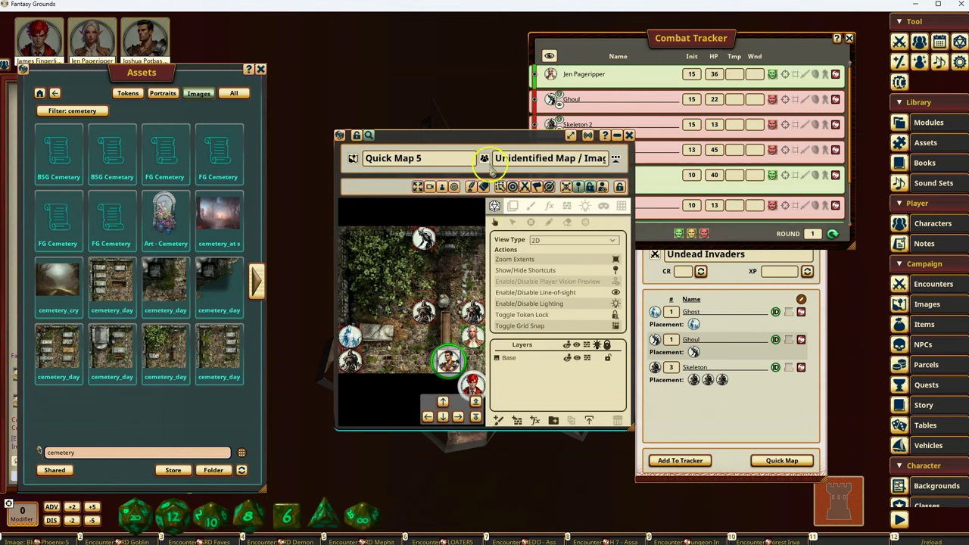
{"action": "left_click", "coordinate": [442, 187]}
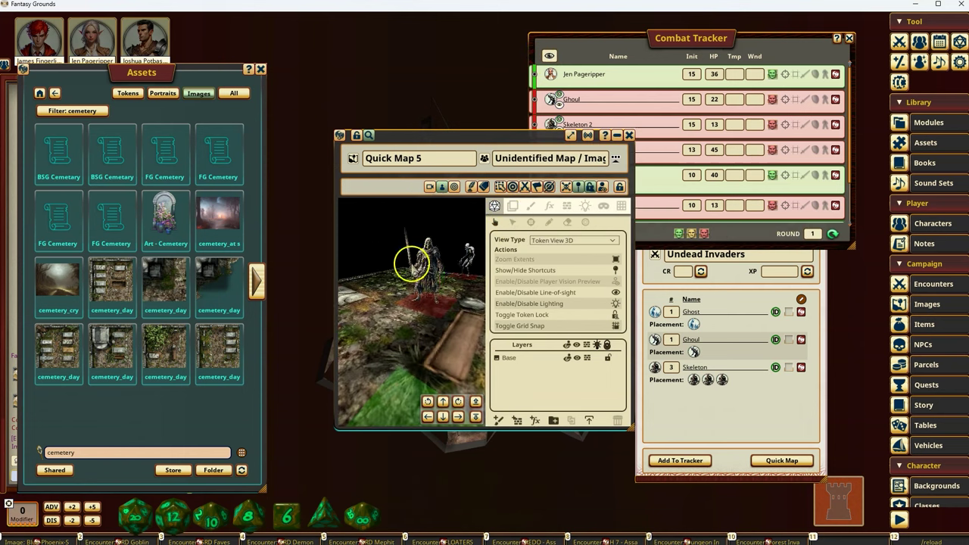
{"action": "left_click_drag", "start_coordinate": [614, 211], "coordinate": [518, 190]}
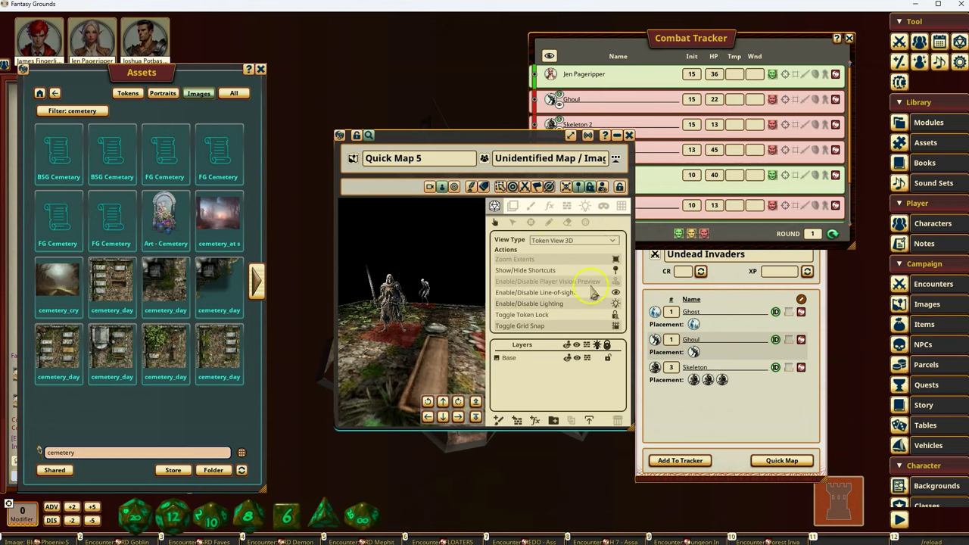
{"action": "left_click_drag", "start_coordinate": [630, 428], "coordinate": [876, 518]}
{"action": "left_click_drag", "start_coordinate": [587, 410], "coordinate": [765, 427]}
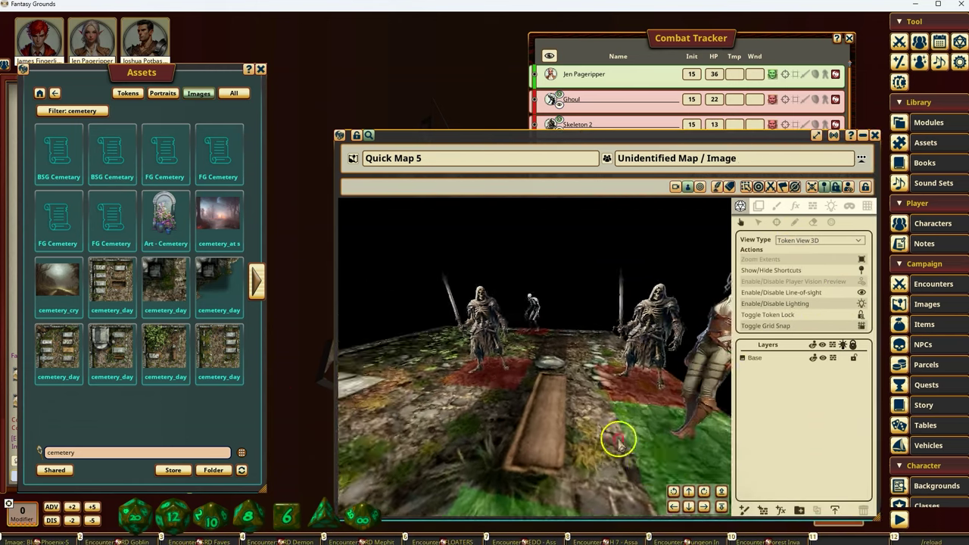